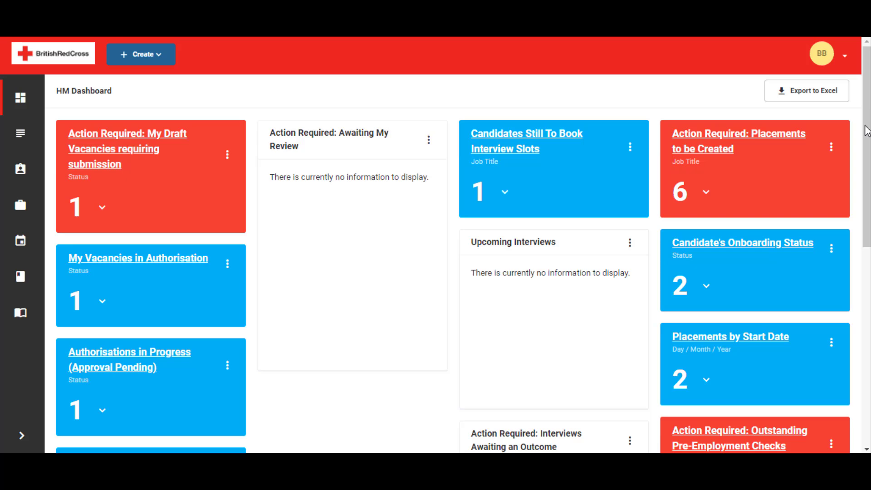
# Step: Open the application behind the 26/06/2020 14:00 interview awaiting an outcome and set its First Interview status to Proceed to Offer
pyautogui.moveTo(865, 126); pyautogui.dragTo(865, 170)
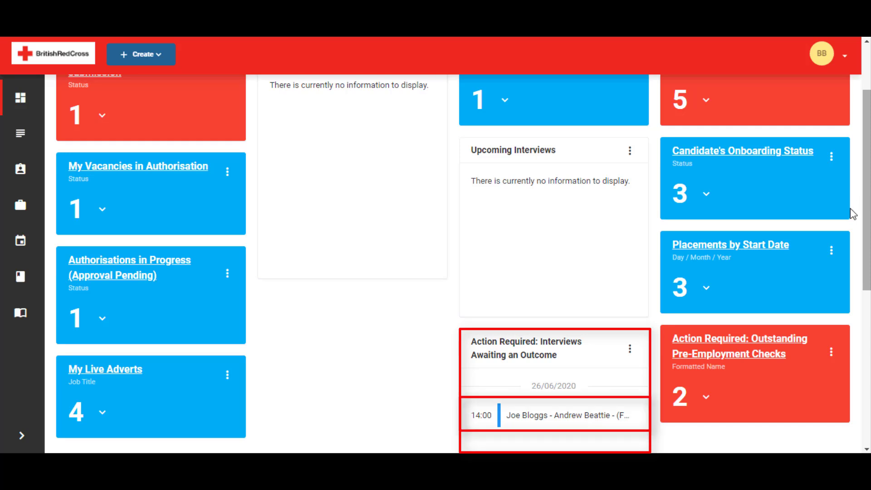
pyautogui.click(573, 416)
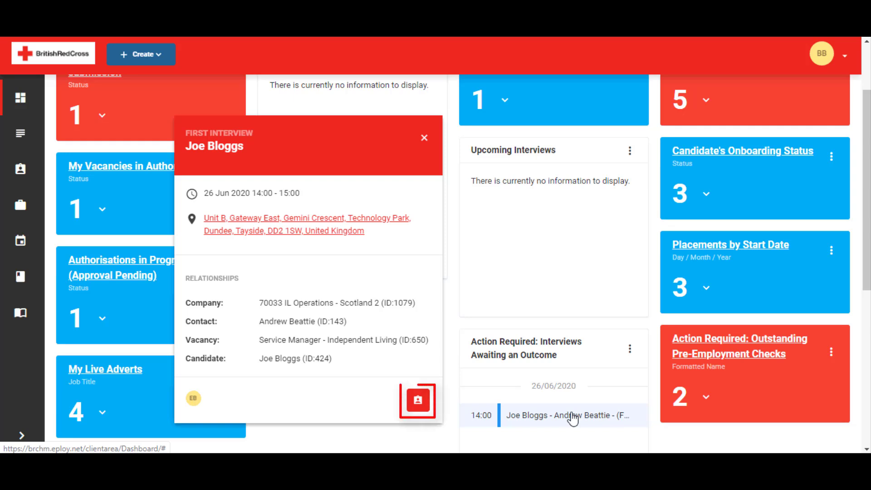
pyautogui.click(417, 400)
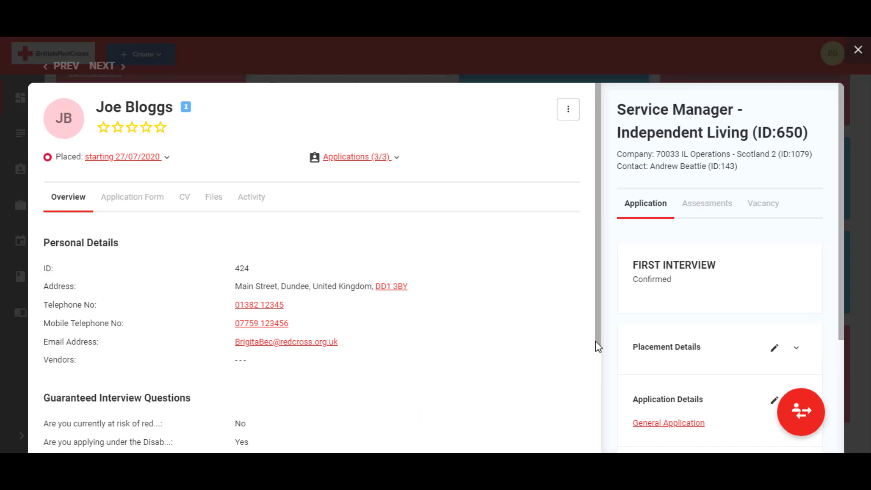
pyautogui.moveTo(594, 347)
pyautogui.mouseDown()
pyautogui.moveTo(588, 435)
pyautogui.moveTo(599, 336)
pyautogui.mouseUp()
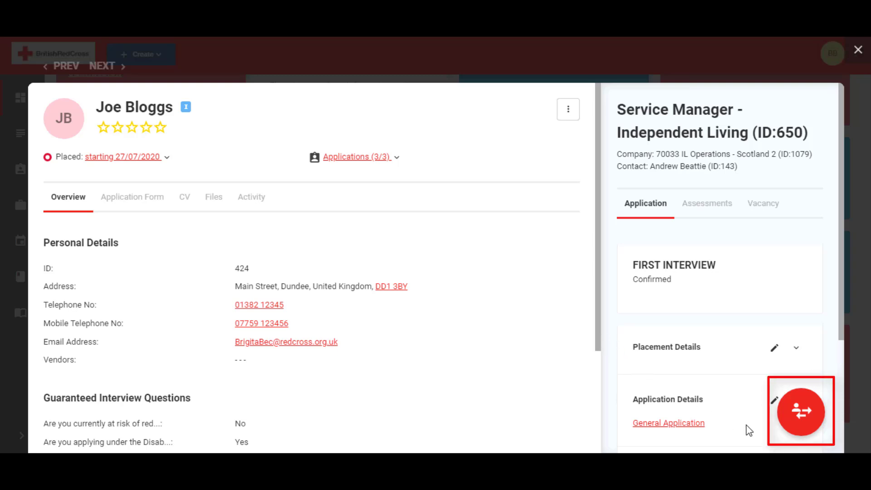
pyautogui.click(803, 436)
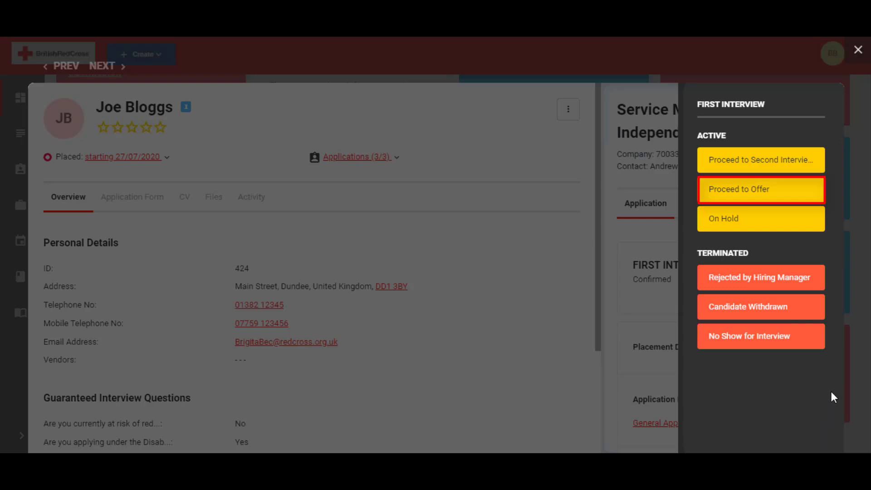
pyautogui.click(763, 191)
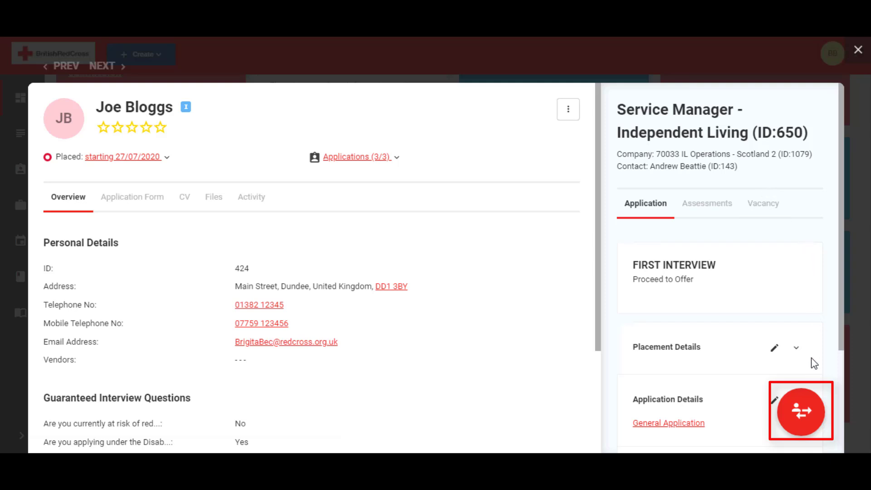
# Step: Start creating a placement for the candidate from the Offers & Placements next step
pyautogui.click(805, 426)
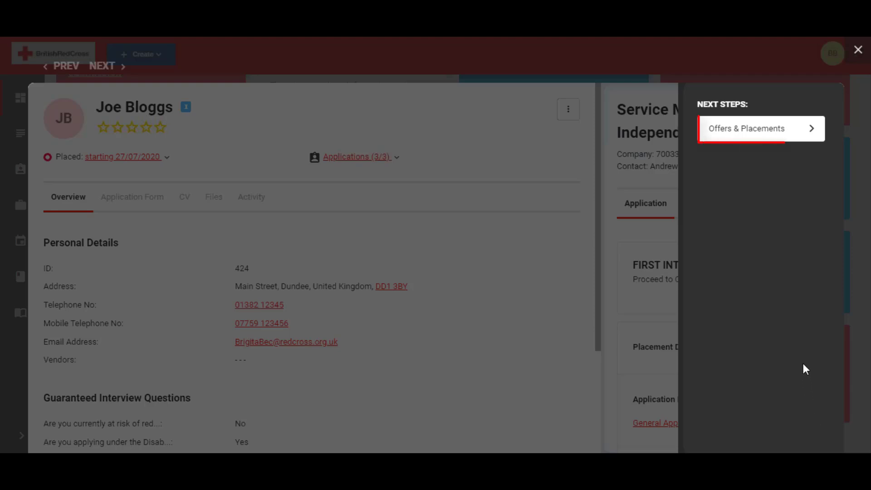
pyautogui.click(755, 136)
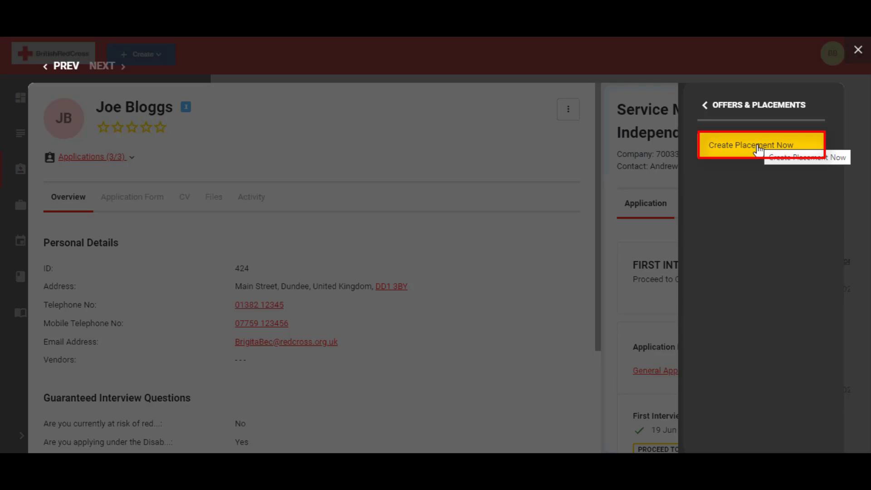
pyautogui.click(758, 146)
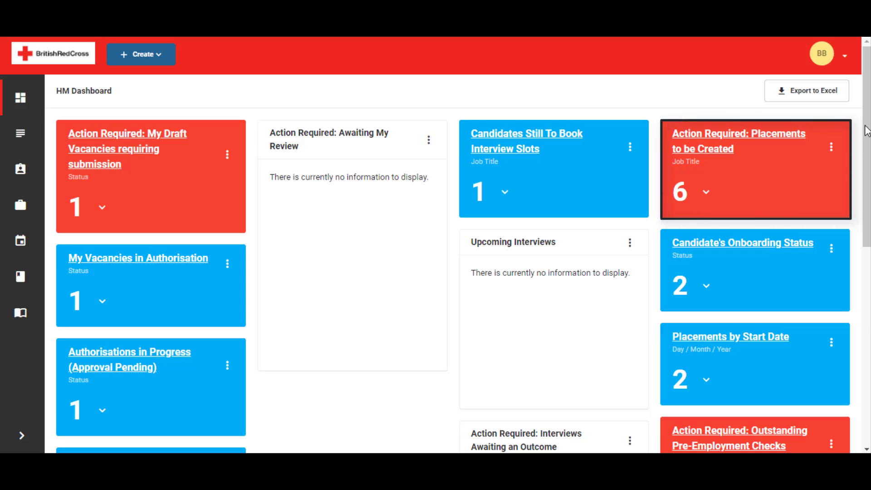
# Step: From the dashboard's placements to be created, open the Service Manager - Independent Living vacancy with ID 650
pyautogui.click(706, 192)
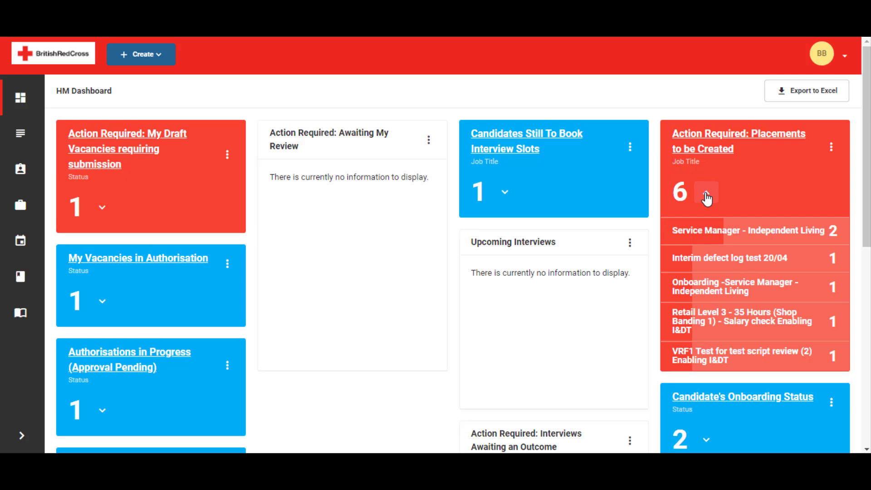
pyautogui.click(738, 234)
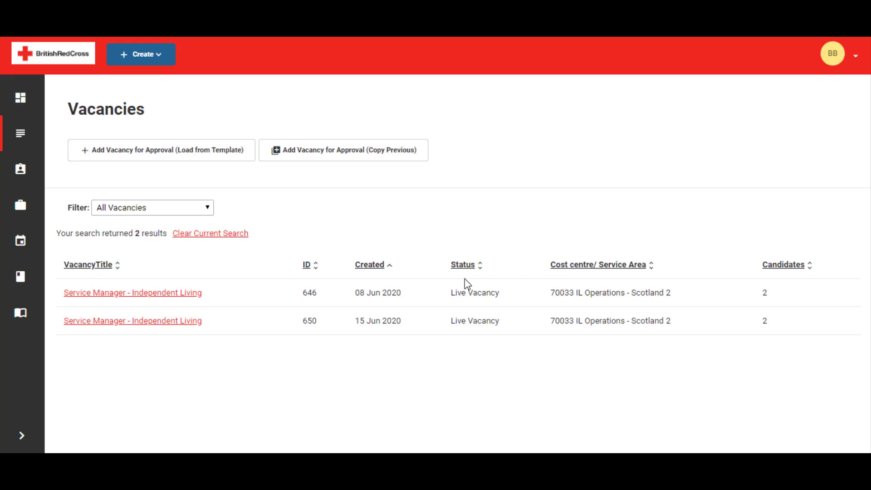
pyautogui.click(168, 325)
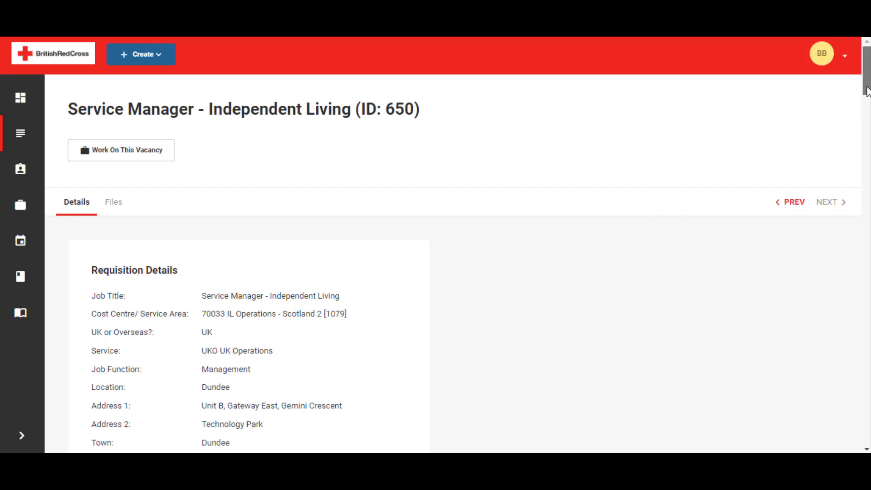
# Step: Review the vacancy's details, from salary, funding and advertising through to the hiring team and authorisation history
pyautogui.scroll(-1, 867, 97)
pyautogui.scroll(-6, 867, 103)
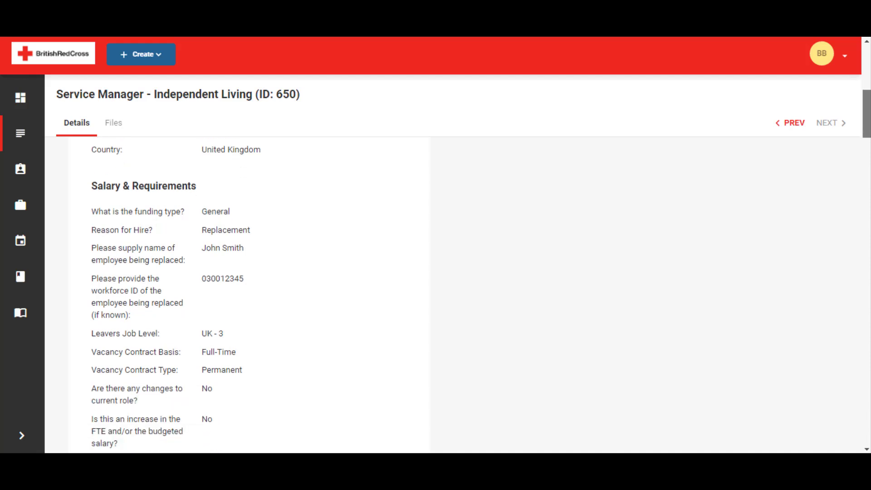
pyautogui.scroll(-5, 867, 113)
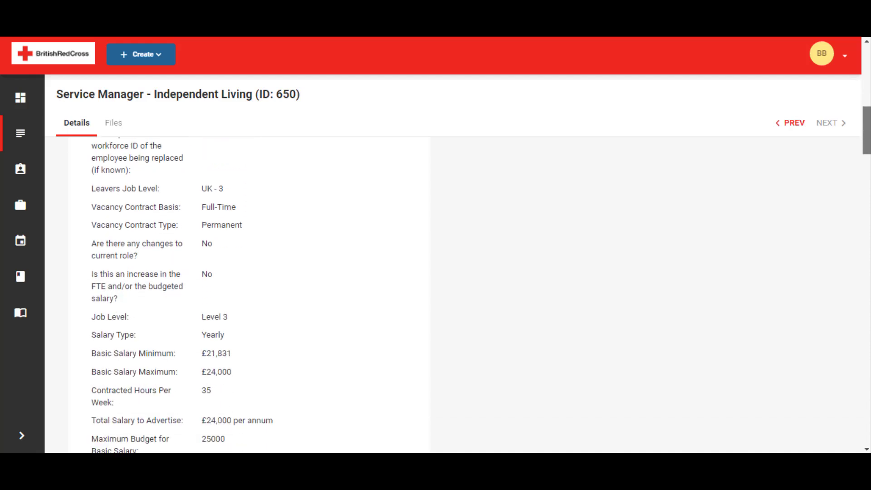
pyautogui.scroll(-6, 480, 295)
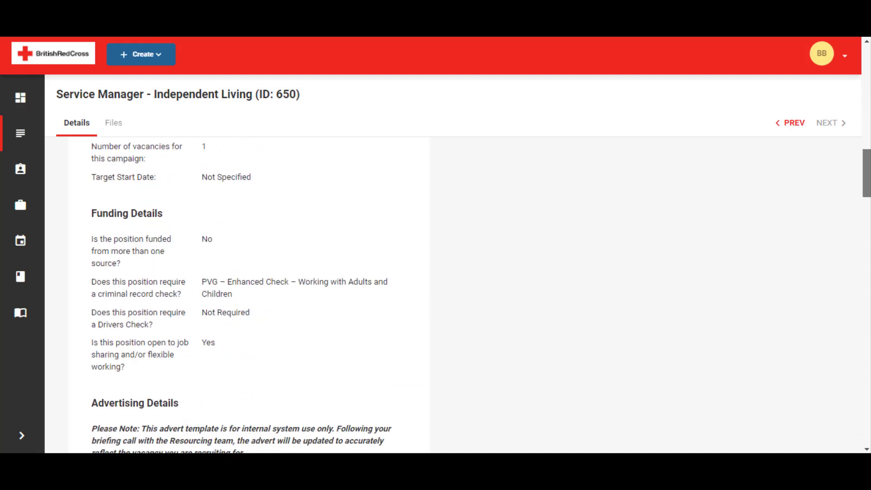
pyautogui.scroll(-6, 481, 295)
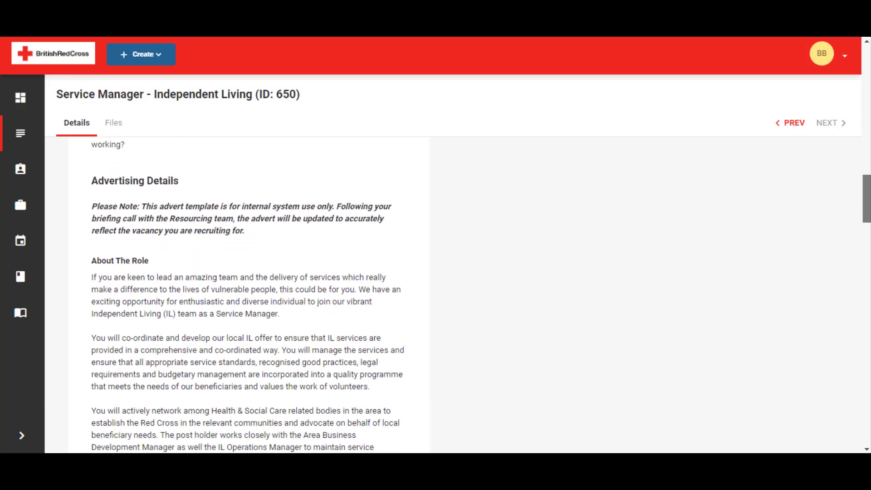
pyautogui.scroll(-9, 481, 294)
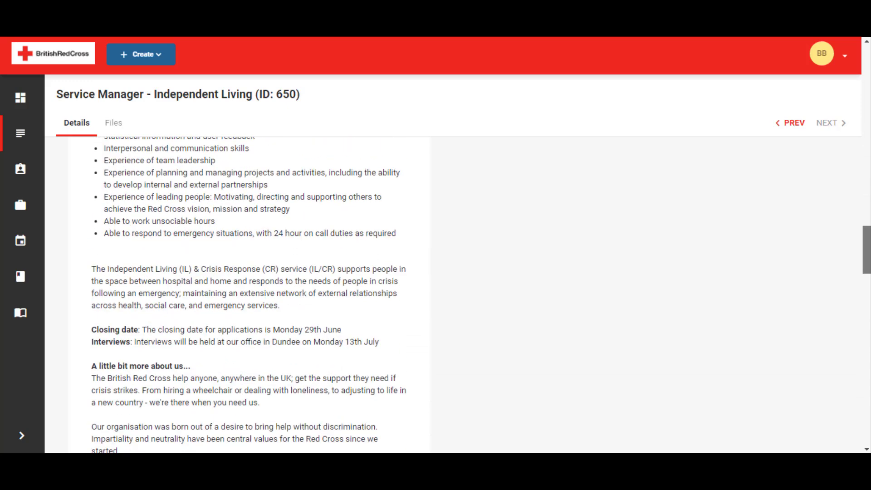
pyautogui.scroll(-10, 481, 295)
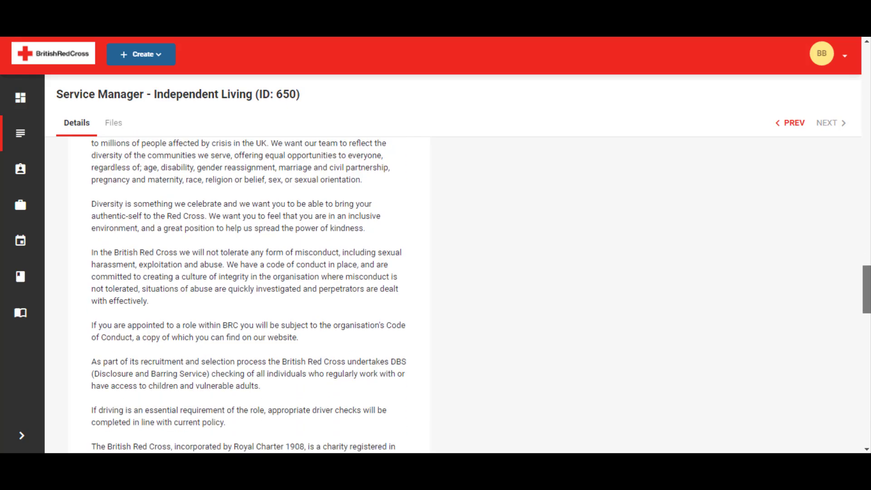
pyautogui.scroll(-6, 481, 295)
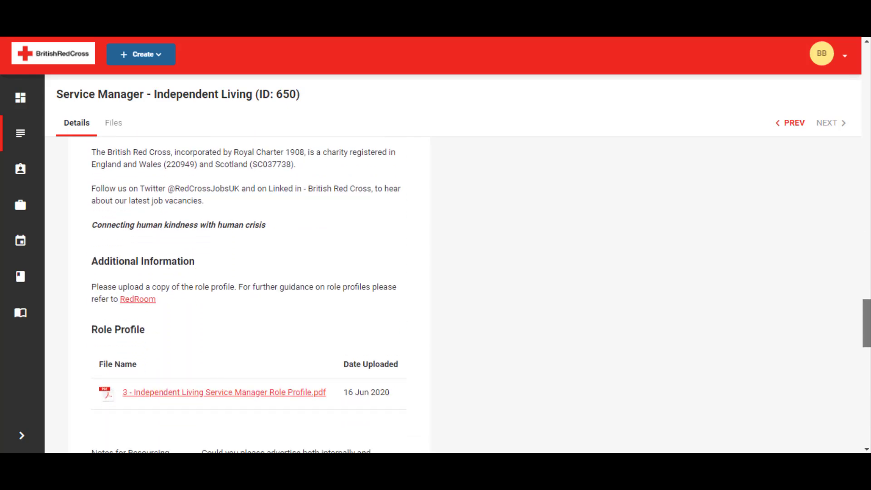
pyautogui.scroll(-7, 481, 294)
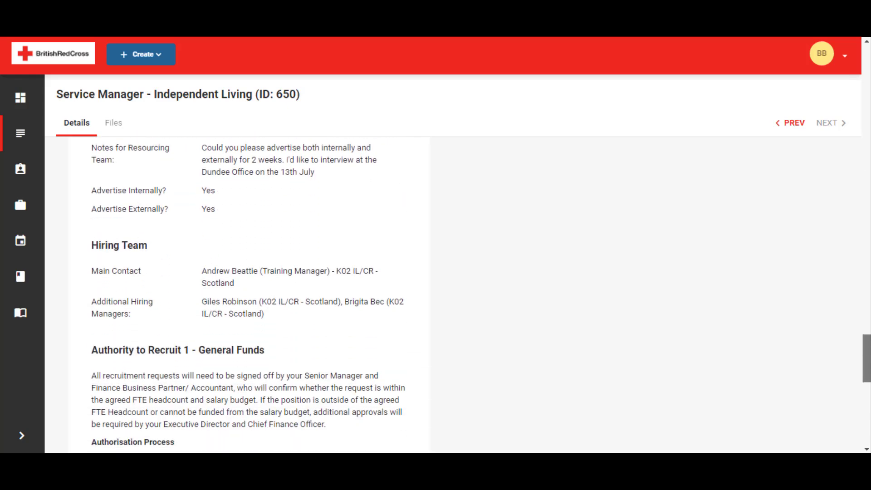
pyautogui.scroll(-4, 481, 295)
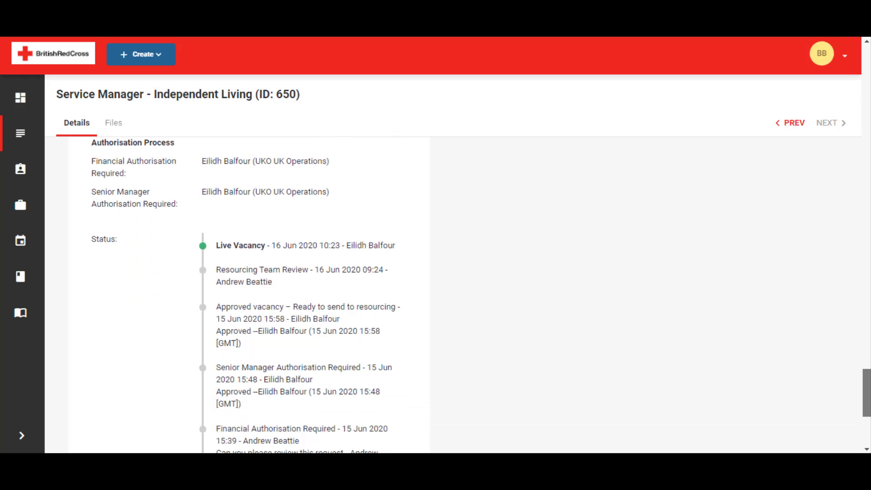
pyautogui.scroll(-2, 481, 295)
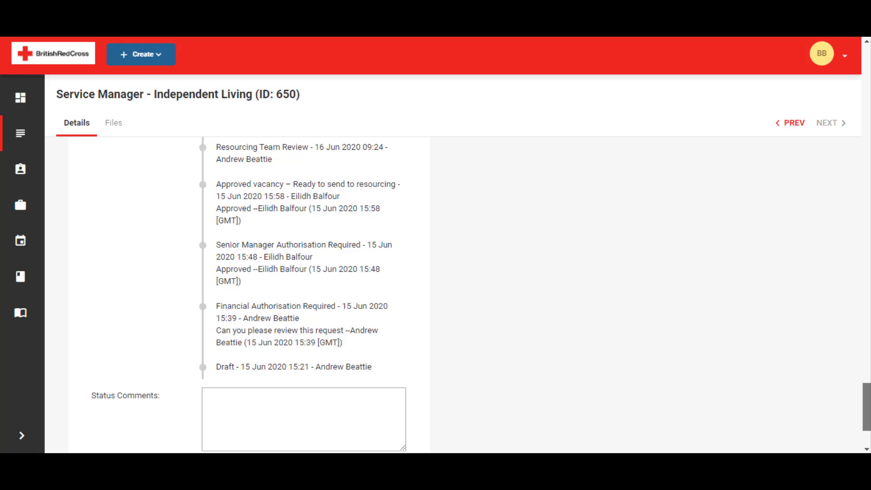
pyautogui.scroll(-3, 867, 440)
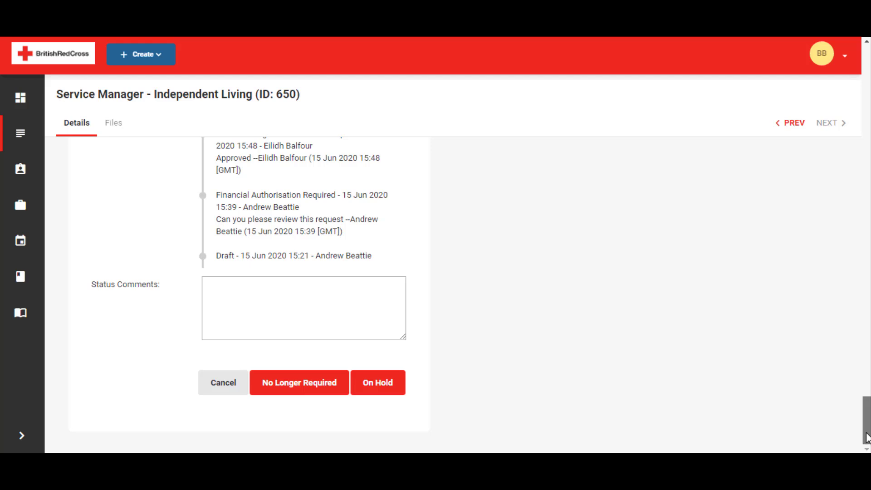
pyautogui.moveTo(867, 437); pyautogui.dragTo(840, 81)
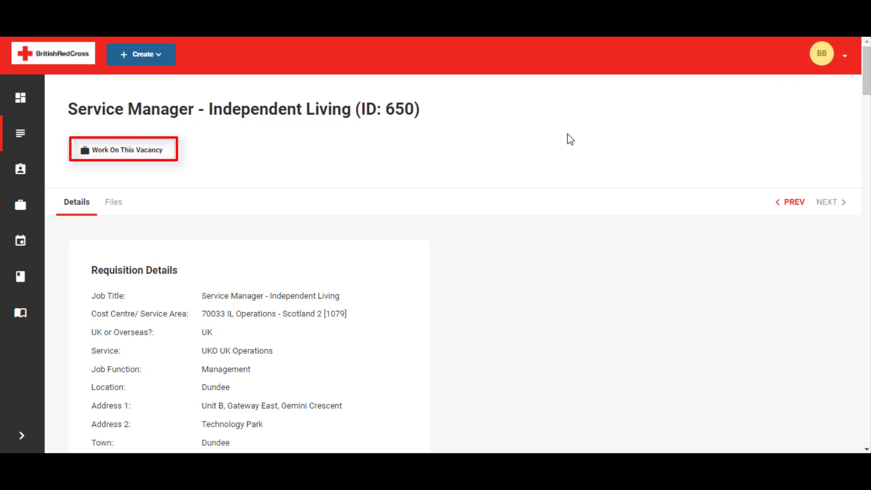
# Step: Work on this vacancy and open the application of the applicant whose status is First Interview - Proceed to Offer
pyautogui.click(148, 152)
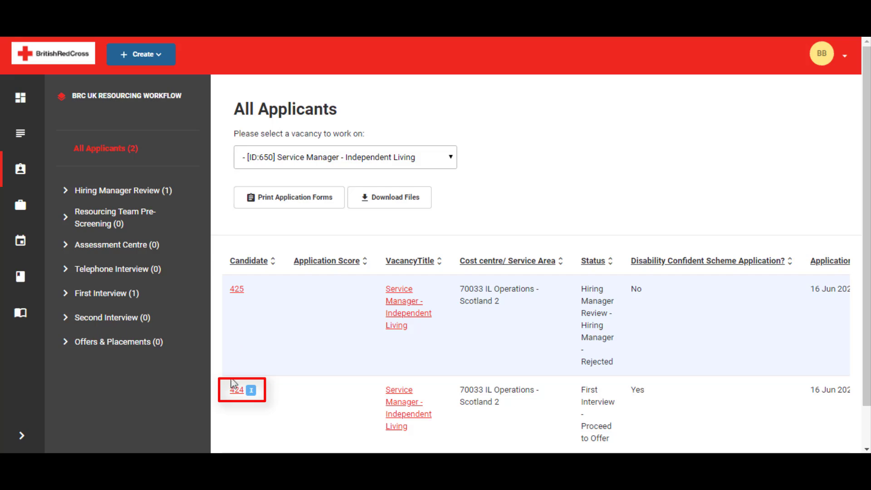
pyautogui.click(236, 391)
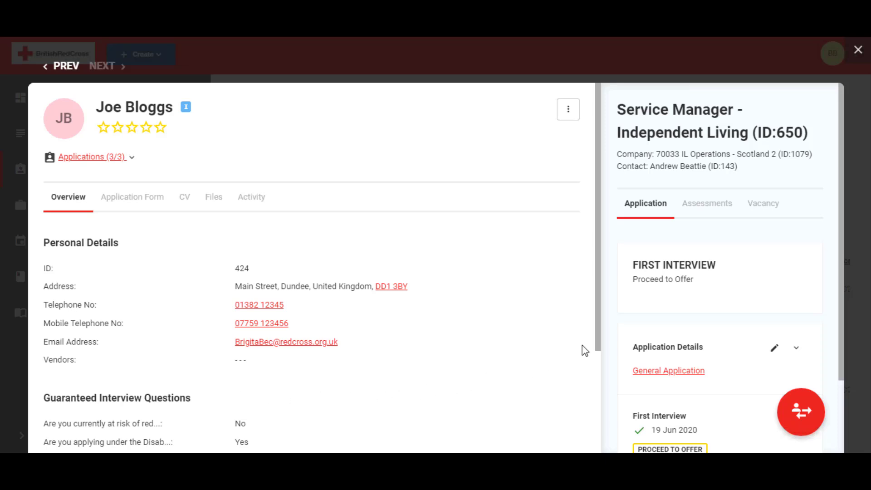
pyautogui.moveTo(597, 336)
pyautogui.mouseDown()
pyautogui.moveTo(604, 394)
pyautogui.moveTo(632, 451)
pyautogui.moveTo(626, 334)
pyautogui.mouseUp()
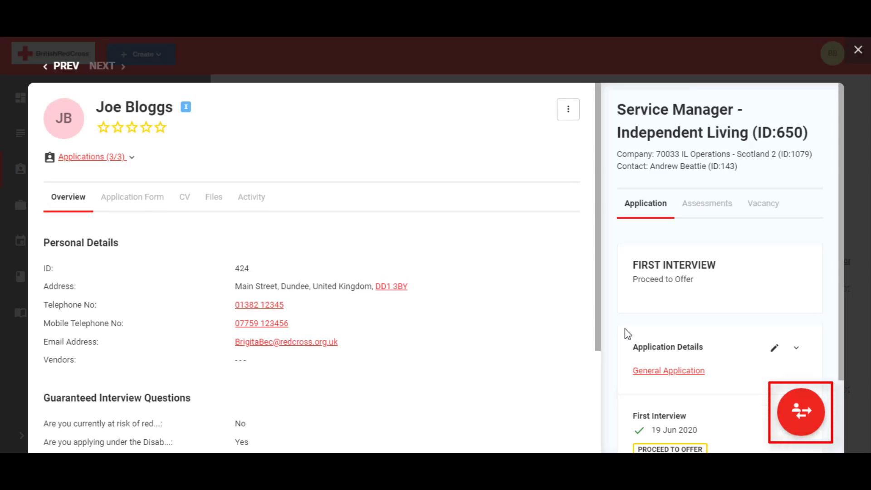
# Step: Move the application on to Offers & Placements and choose to create the placement now
pyautogui.click(807, 428)
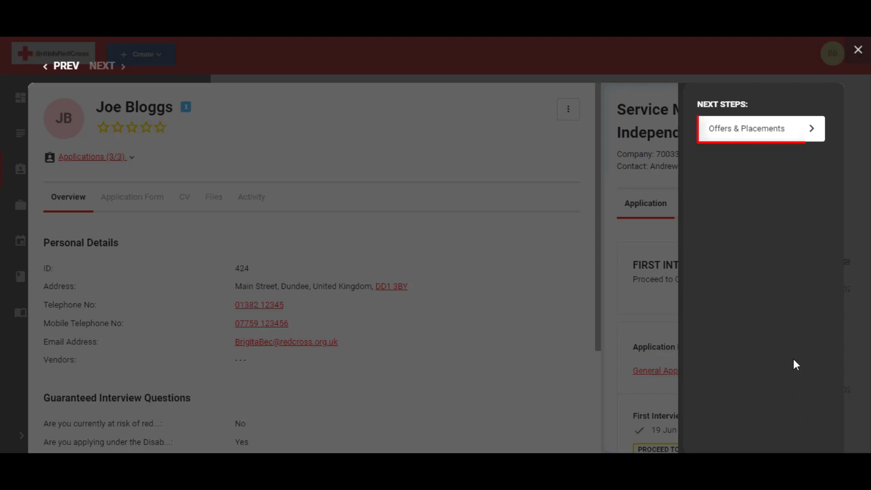
pyautogui.click(755, 134)
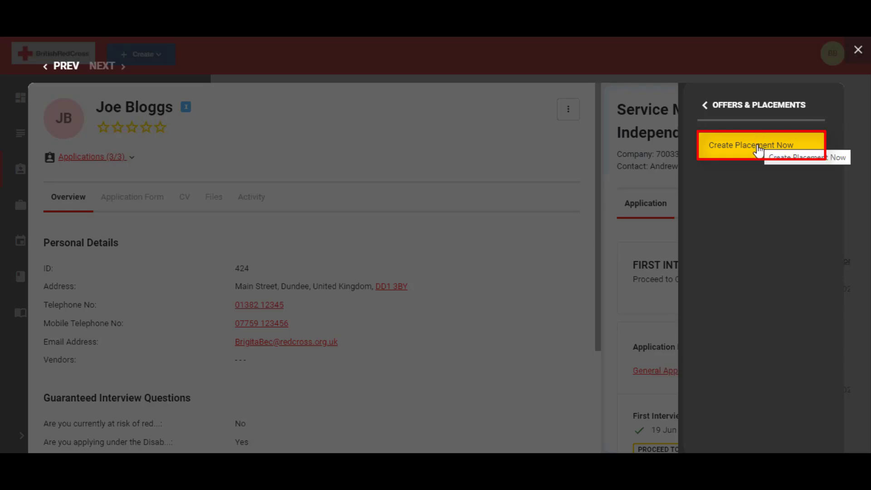
pyautogui.click(757, 149)
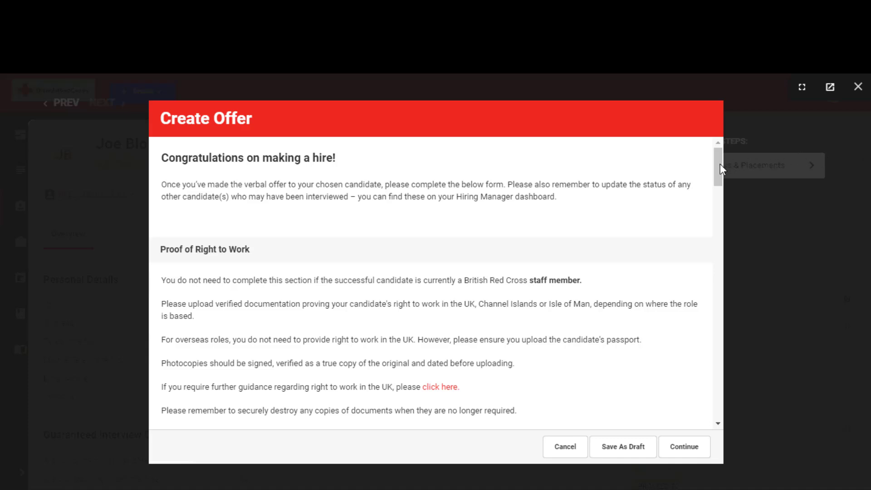
# Step: Upload the candidate's passport scan PDF from the Desktop as Right To Work Document 1
pyautogui.moveTo(719, 165); pyautogui.dragTo(724, 211)
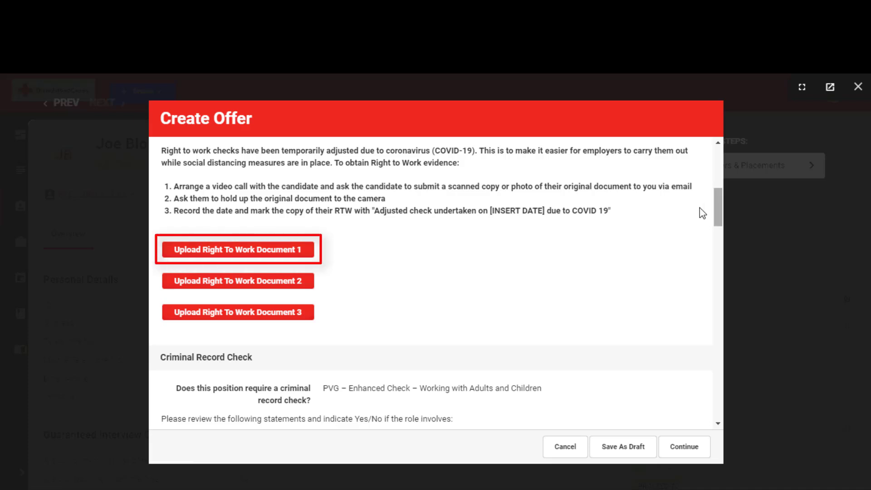
pyautogui.click(275, 252)
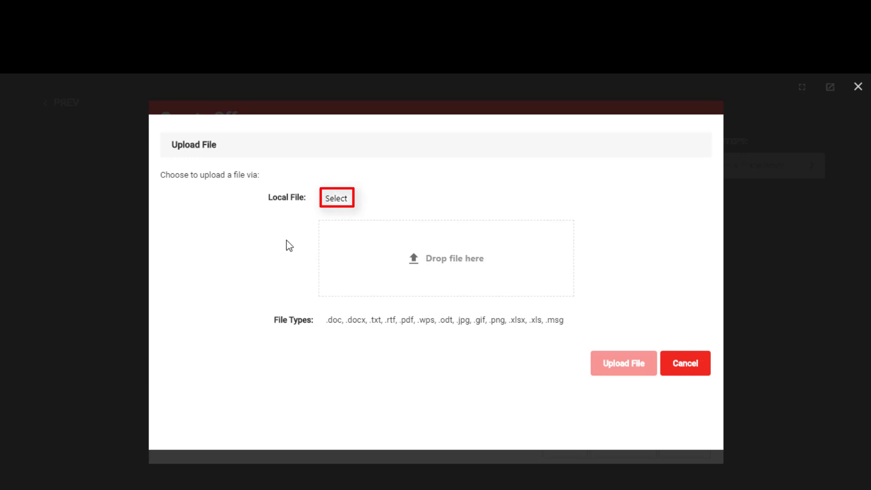
pyautogui.click(335, 200)
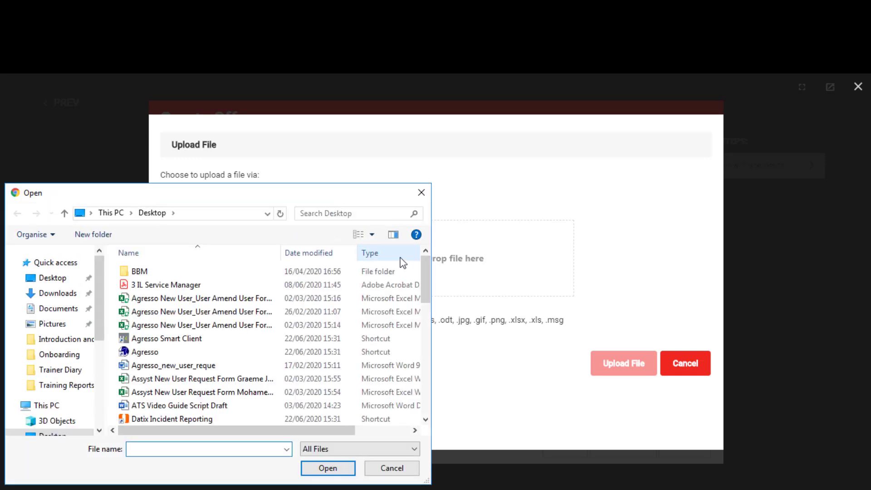
pyautogui.moveTo(422, 271); pyautogui.dragTo(423, 322)
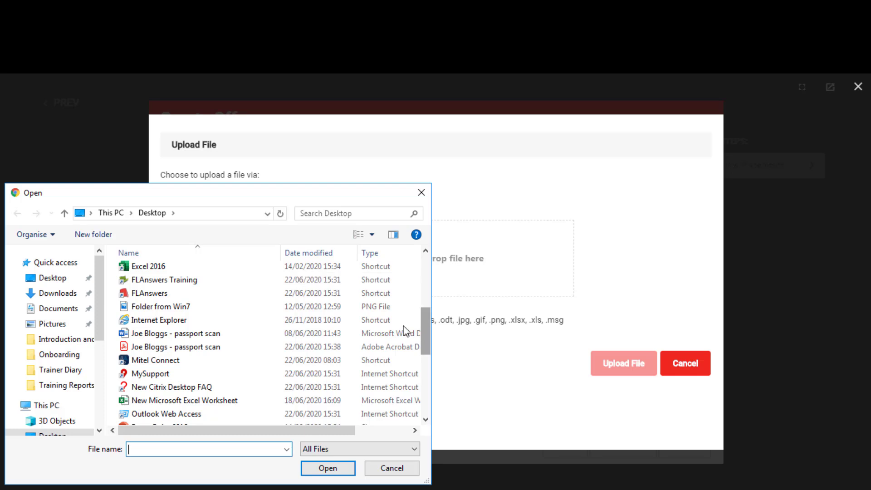
pyautogui.click(228, 348)
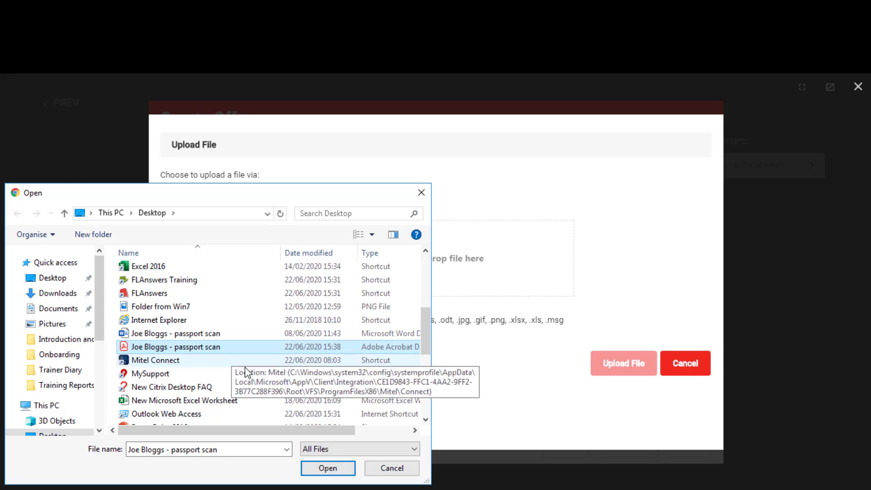
pyautogui.click(325, 469)
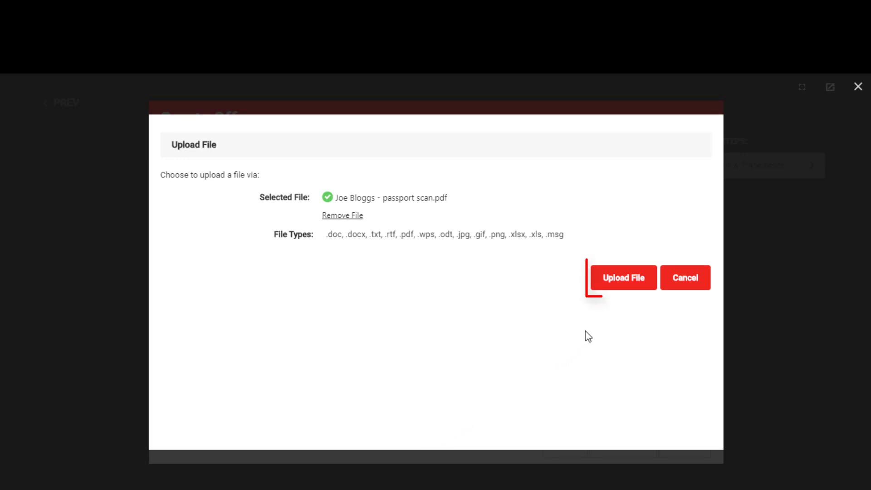
pyautogui.click(624, 283)
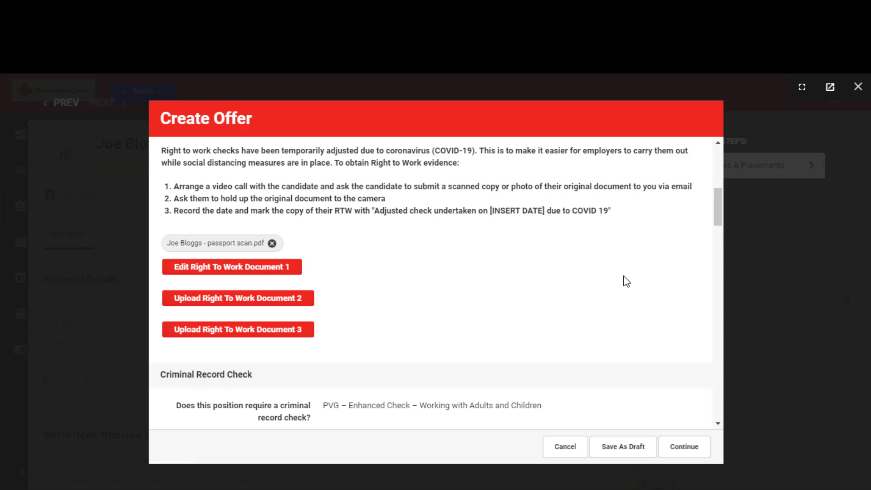
# Step: In the Criminal Record Check section, answer Yes to whether the role involves any of the listed activities
pyautogui.moveTo(717, 205); pyautogui.dragTo(717, 205)
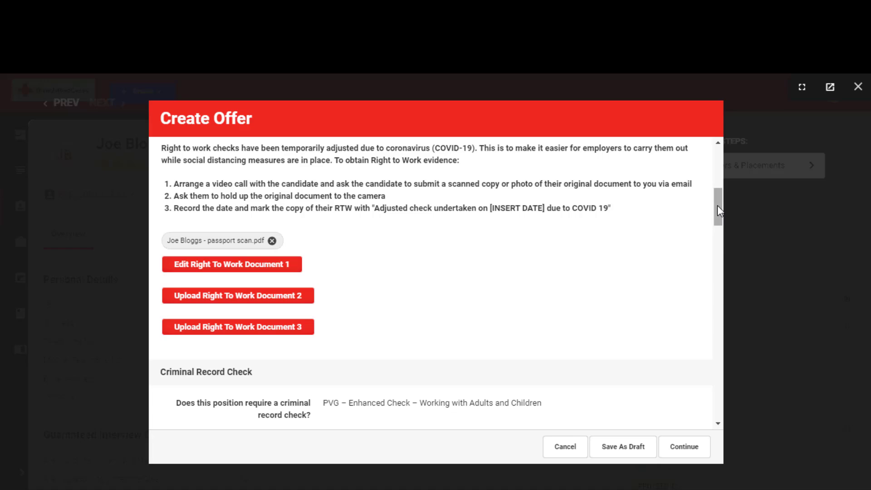
pyautogui.moveTo(717, 206); pyautogui.dragTo(715, 233)
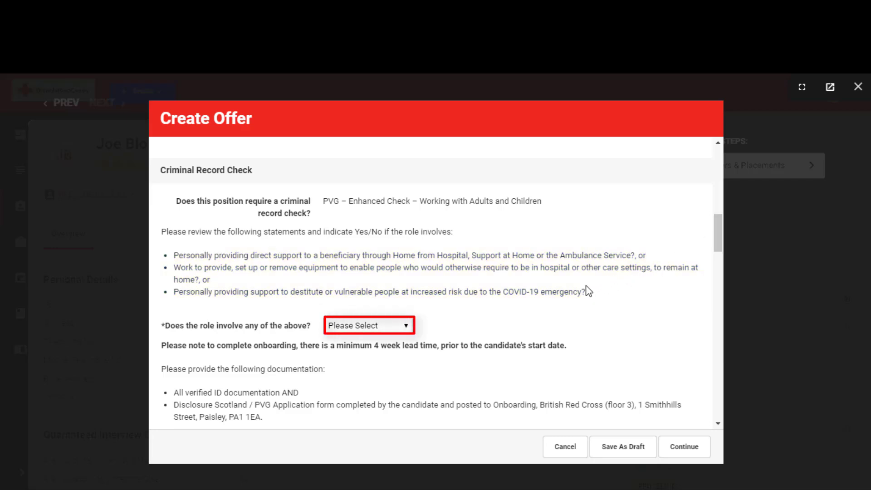
pyautogui.click(406, 325)
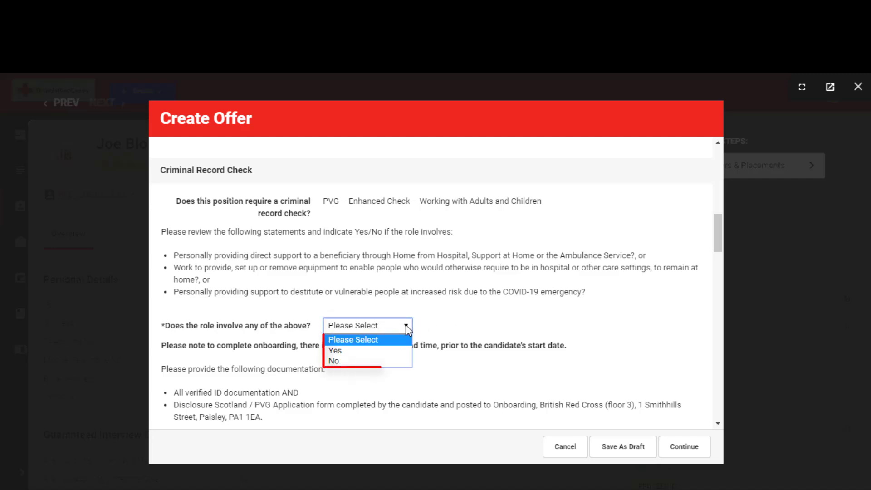
pyautogui.click(395, 352)
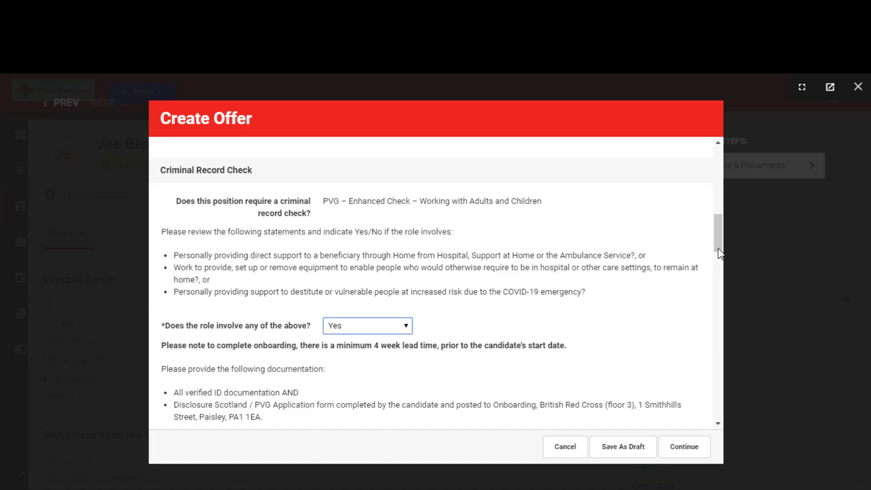
# Step: Upload the candidate's Criminal Record Check Document PDF from the Desktop as Criminal Record Check Document 1
pyautogui.moveTo(718, 246); pyautogui.dragTo(719, 275)
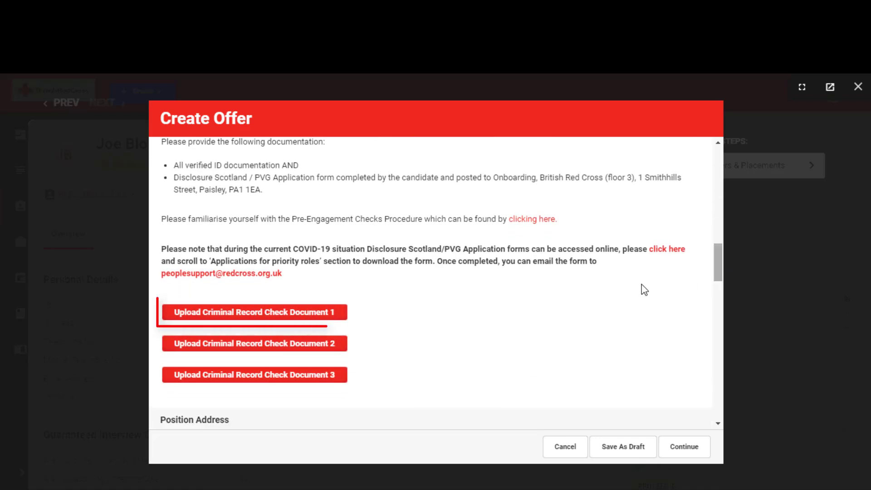
pyautogui.click(317, 313)
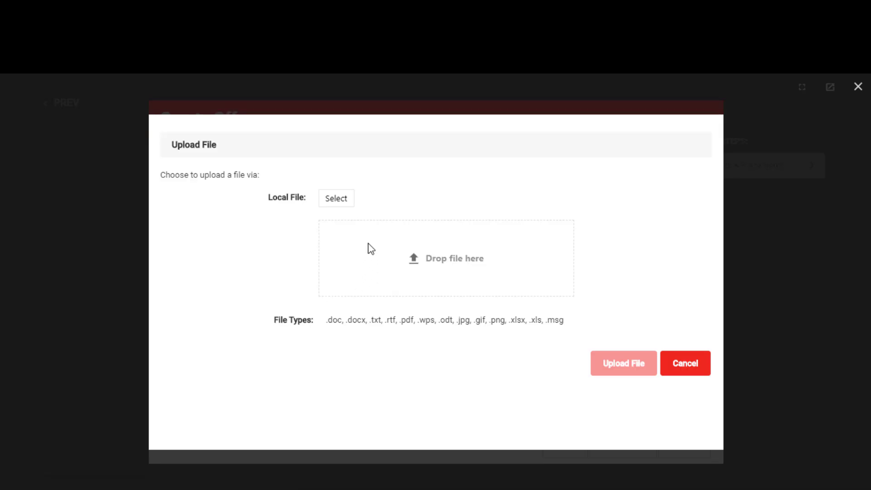
pyautogui.click(337, 199)
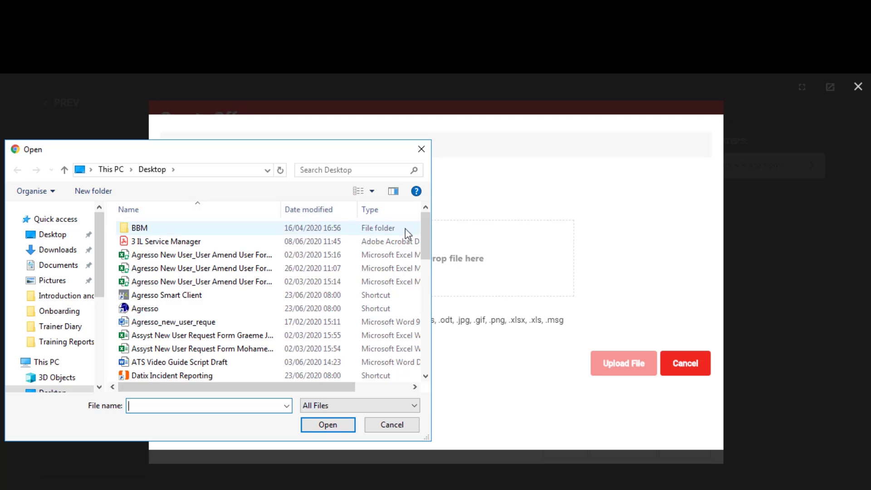
pyautogui.moveTo(427, 245); pyautogui.dragTo(426, 293)
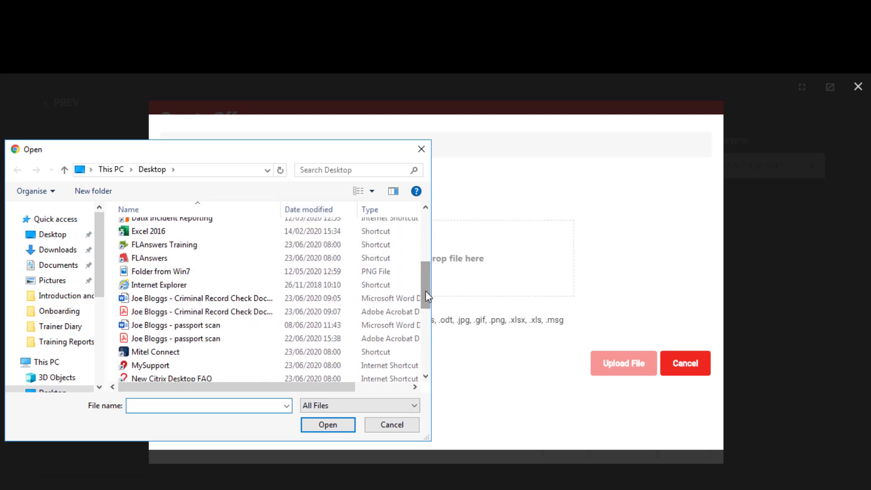
pyautogui.click(248, 311)
pyautogui.click(320, 425)
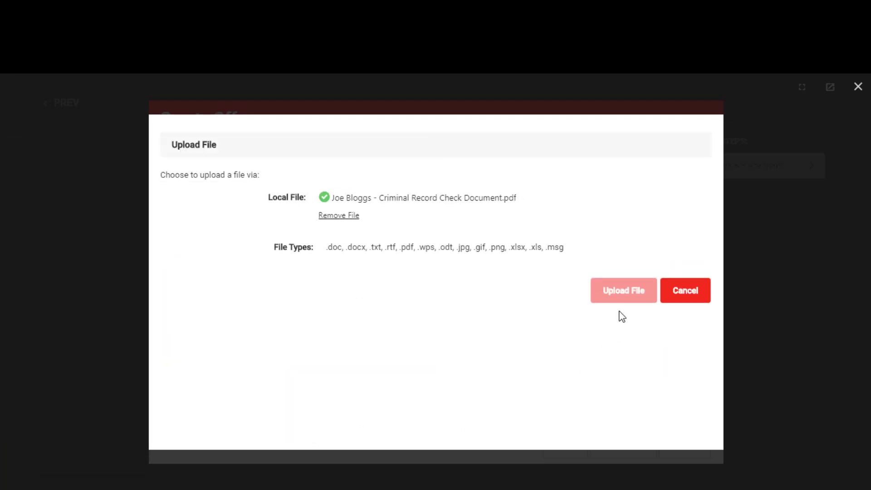
pyautogui.click(627, 287)
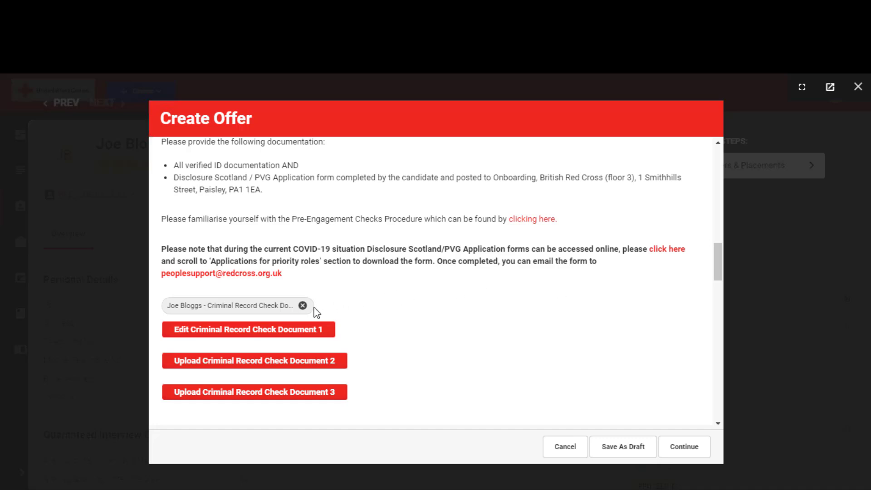
# Step: Set the placement's target start date to 27/07/2020 at 09:00
pyautogui.moveTo(717, 263); pyautogui.dragTo(718, 287)
pyautogui.click(535, 293)
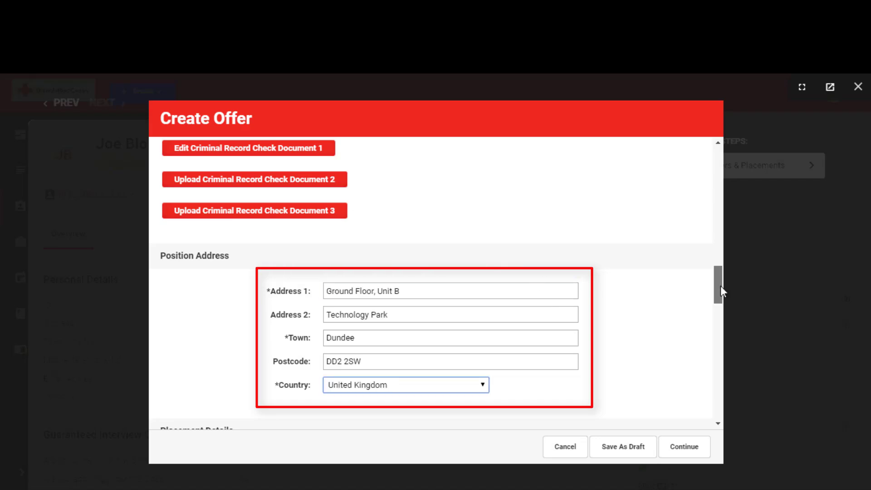
pyautogui.moveTo(720, 286); pyautogui.dragTo(722, 309)
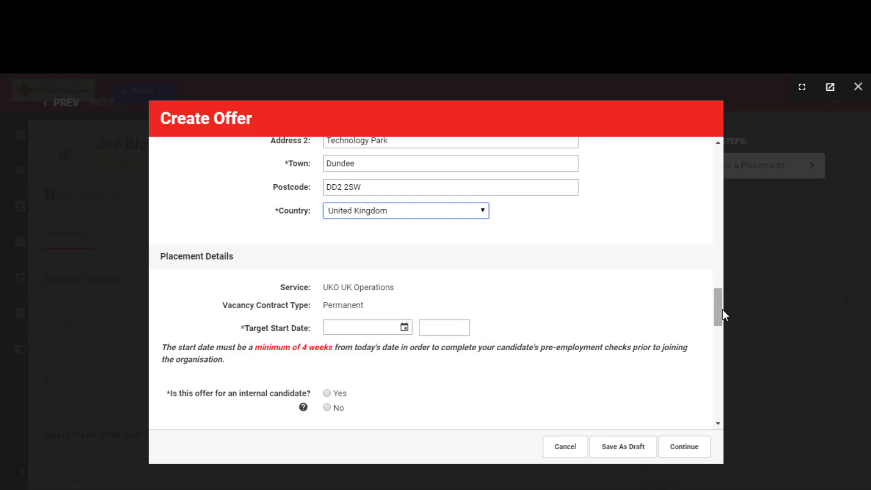
pyautogui.click(405, 327)
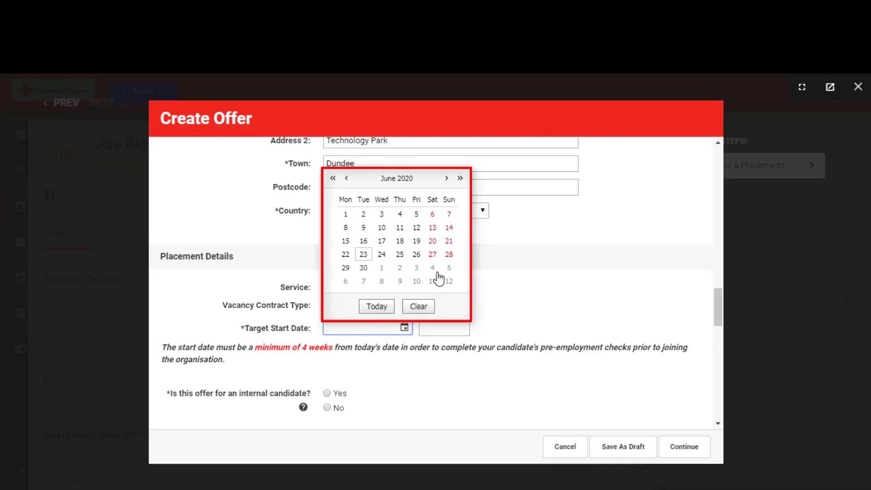
pyautogui.click(447, 178)
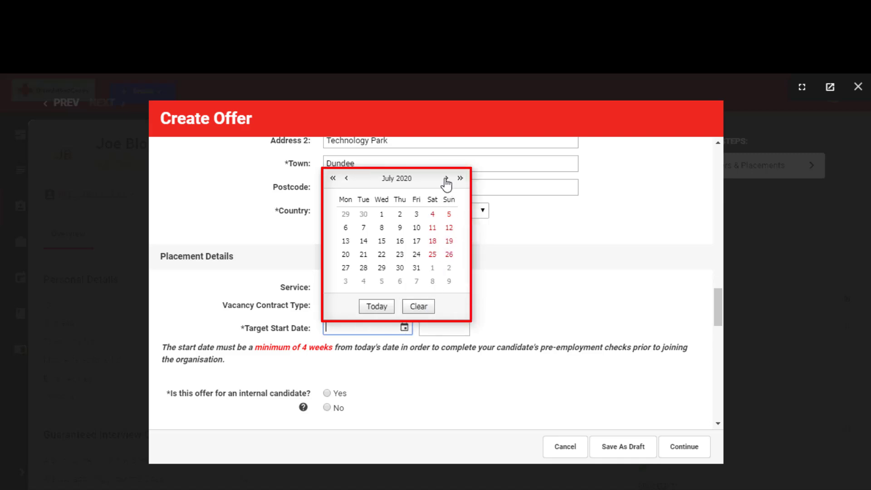
pyautogui.click(345, 268)
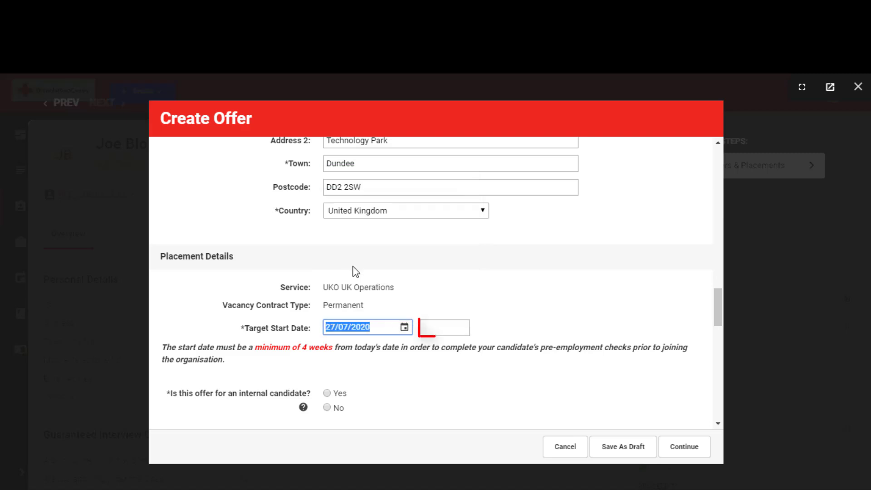
pyautogui.click(440, 325)
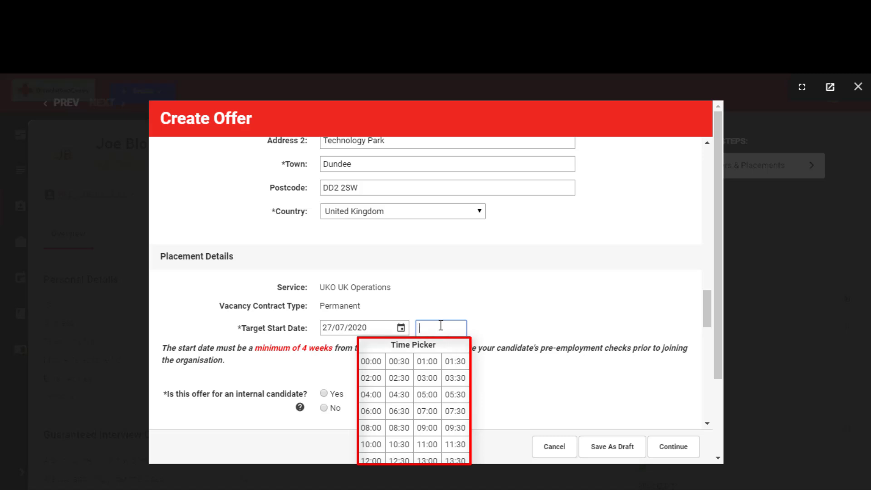
pyautogui.click(427, 427)
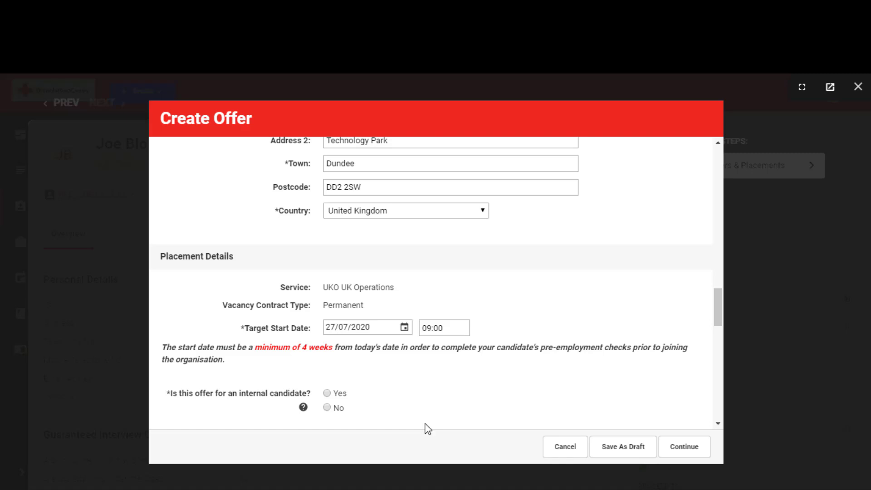
# Step: Read the help for the internal candidate question and answer Yes to mark the offer as internal
pyautogui.click(302, 407)
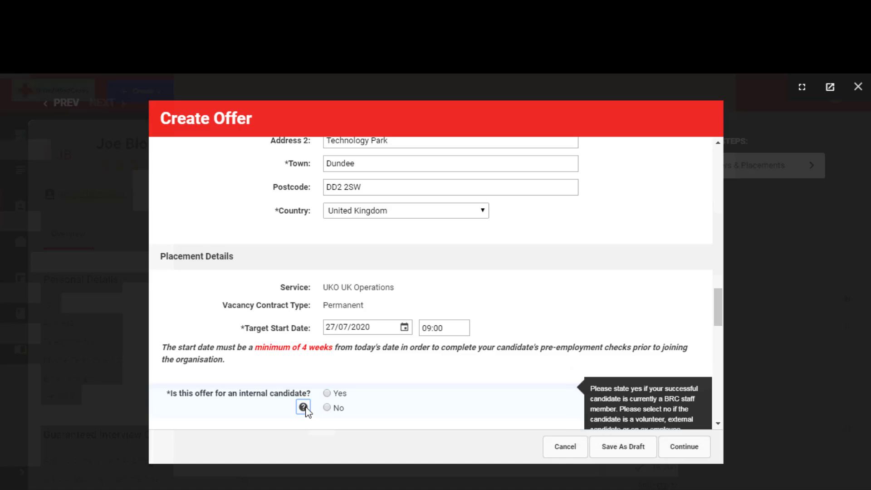
pyautogui.click(327, 393)
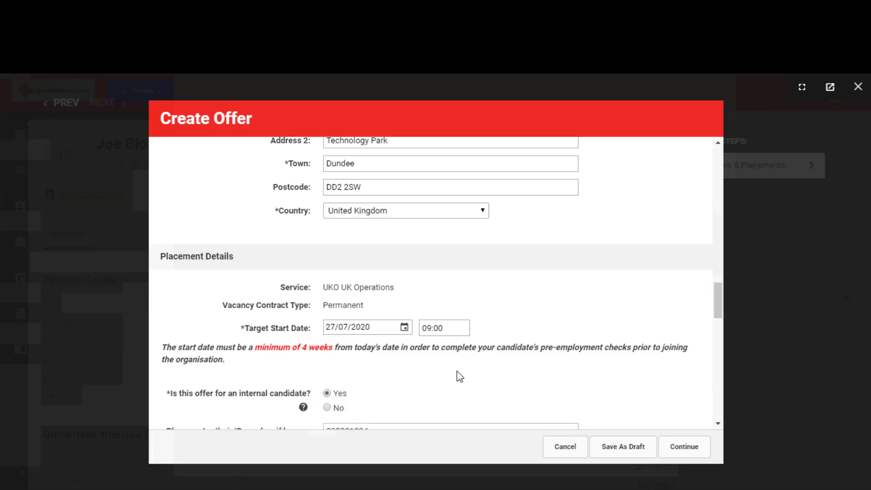
pyautogui.moveTo(722, 312); pyautogui.dragTo(721, 331)
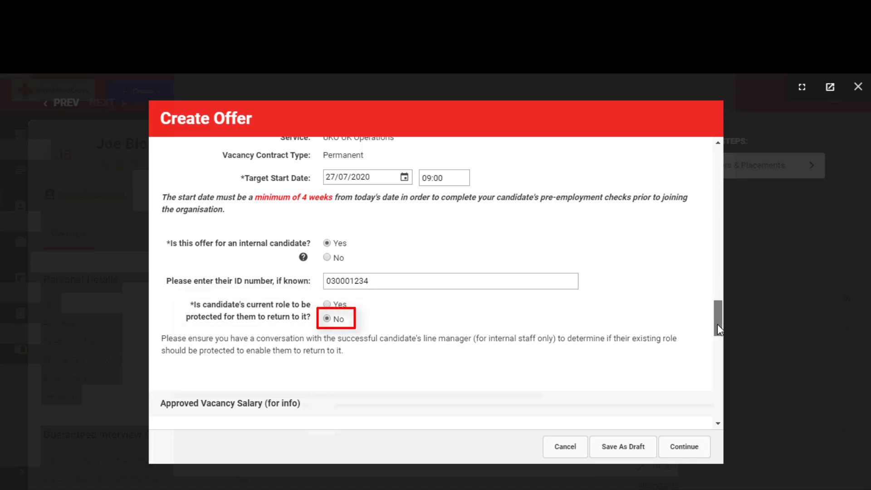
# Step: Set the offer's salary band to Minimum (21831 per year) with the Yearly salary type
pyautogui.moveTo(717, 325); pyautogui.dragTo(725, 355)
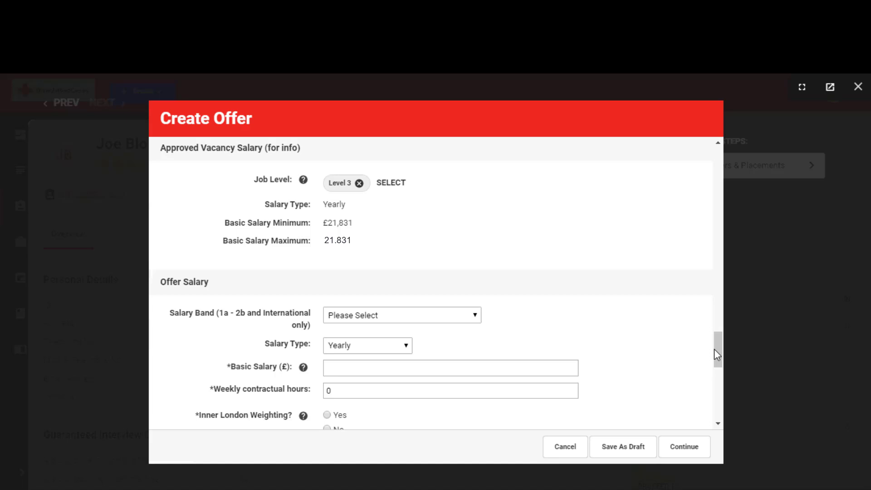
pyautogui.moveTo(716, 350); pyautogui.dragTo(720, 360)
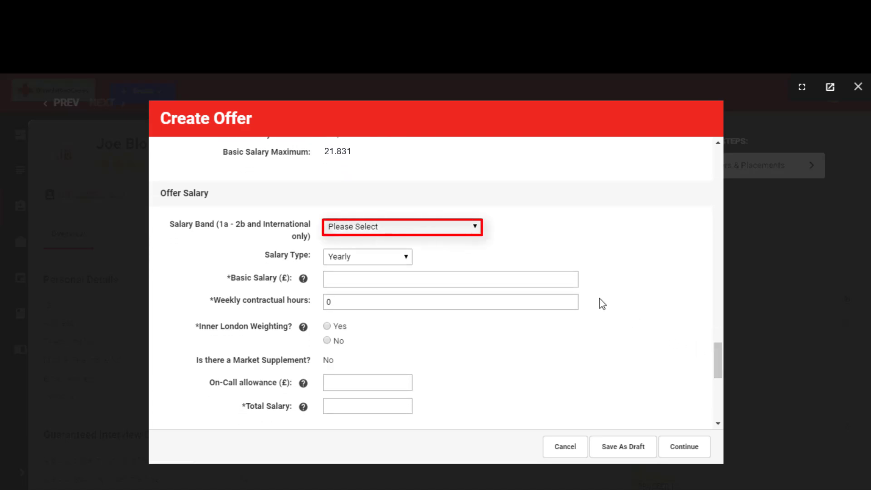
pyautogui.click(474, 228)
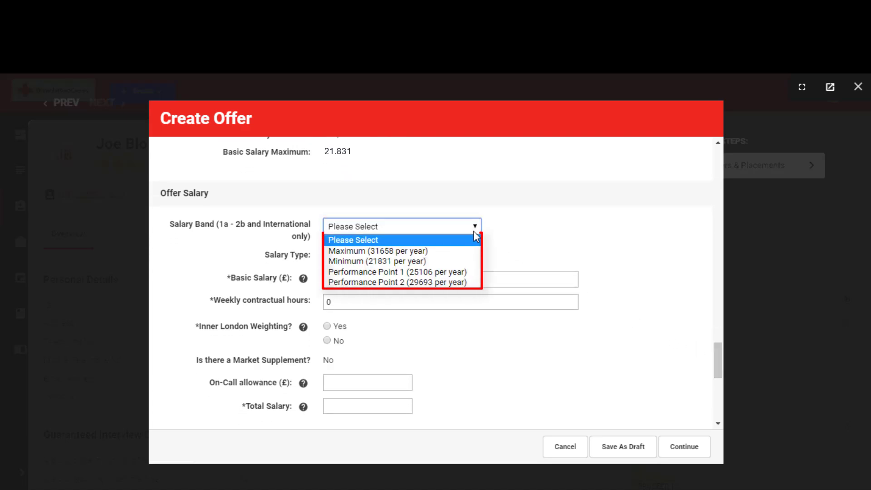
pyautogui.click(471, 259)
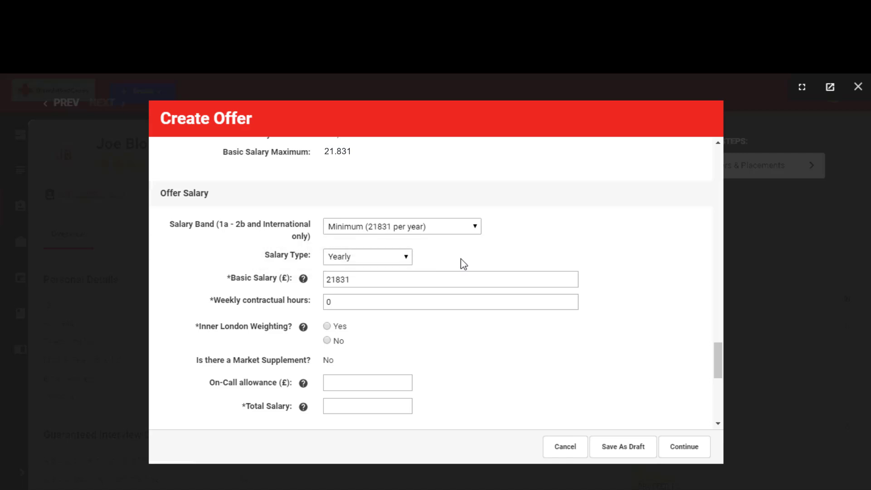
pyautogui.click(406, 260)
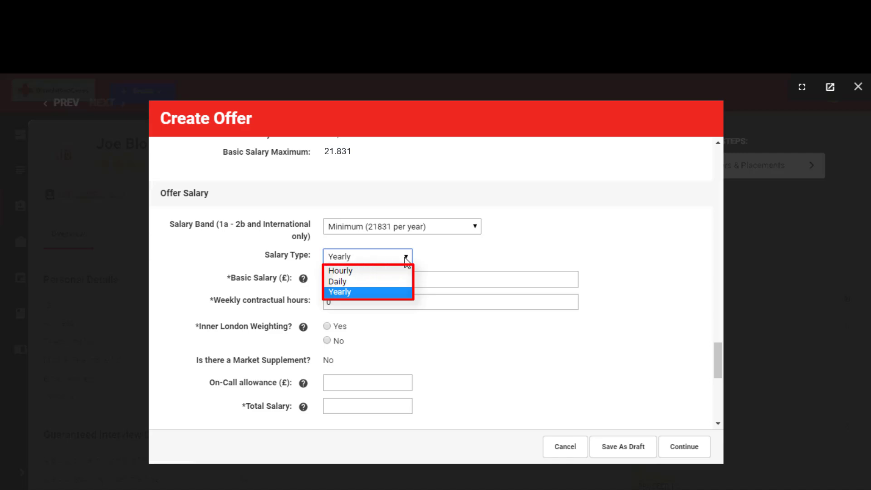
pyautogui.click(398, 295)
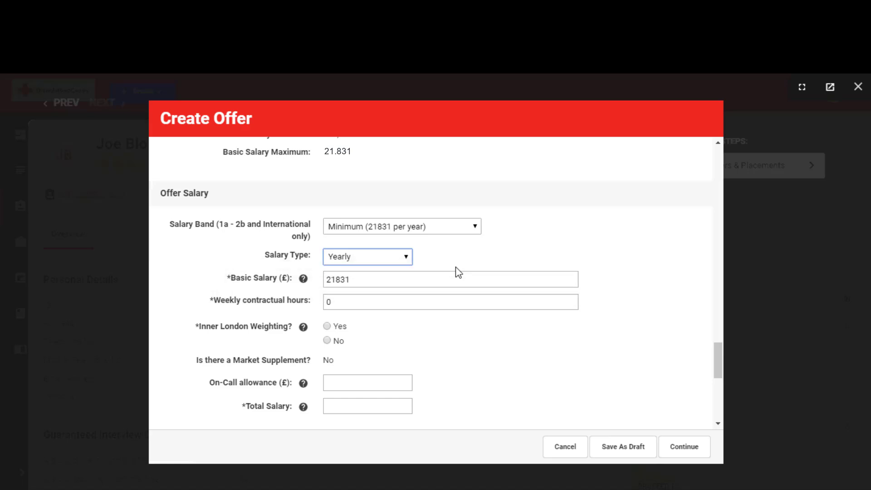
# Step: Set the offer's weekly contractual hours to 35
pyautogui.click(437, 301)
pyautogui.press('BackSpace')
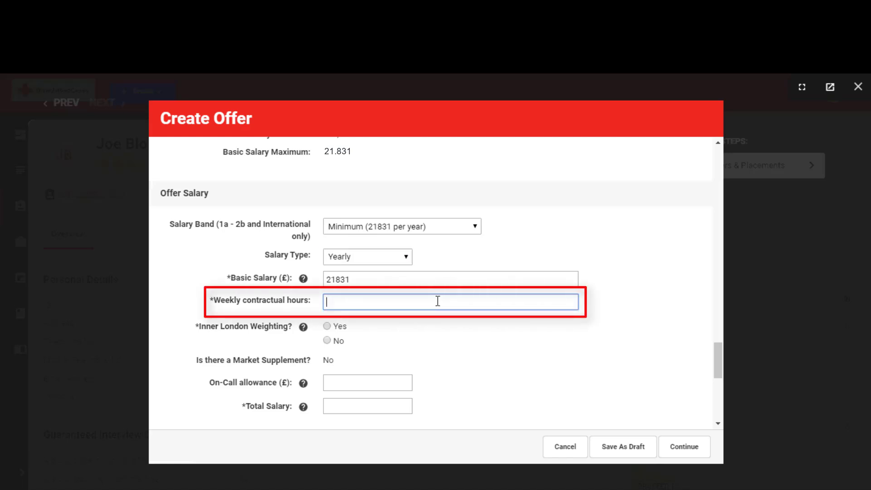
pyautogui.write('35')
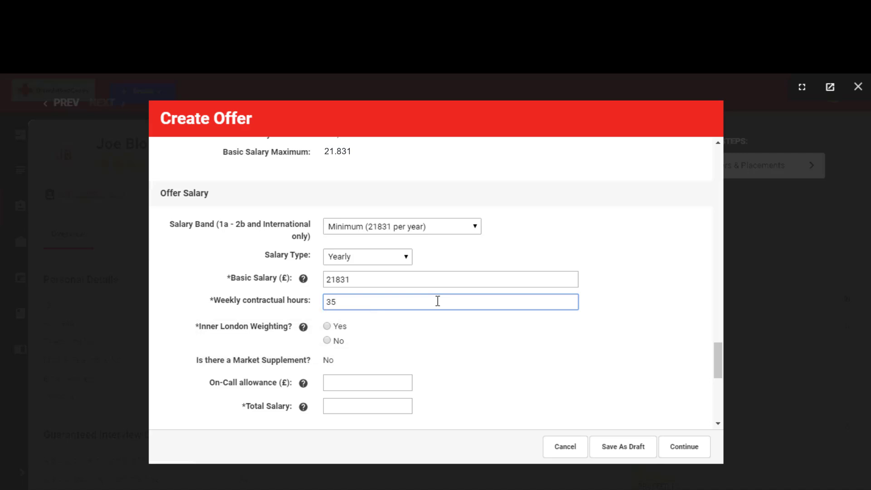
# Step: Answer No to Inner London Weighting and No to the question whether this person is a night shift worker
pyautogui.click(327, 340)
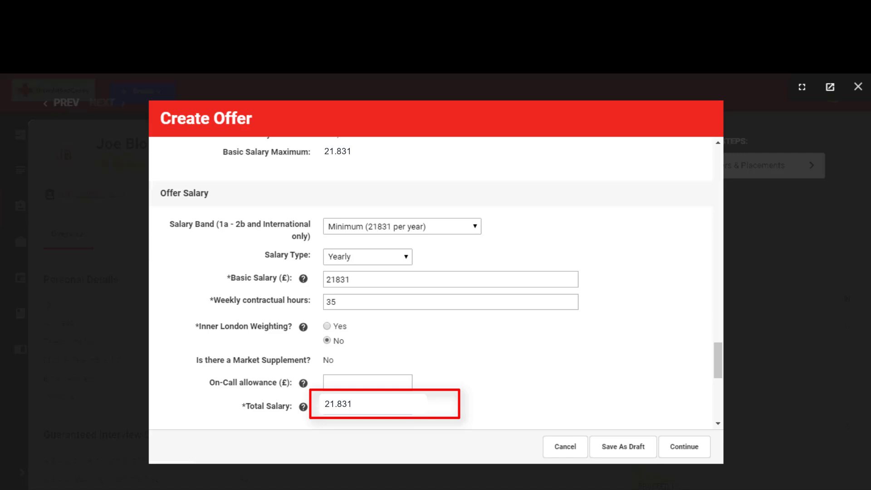
pyautogui.moveTo(715, 359); pyautogui.dragTo(719, 398)
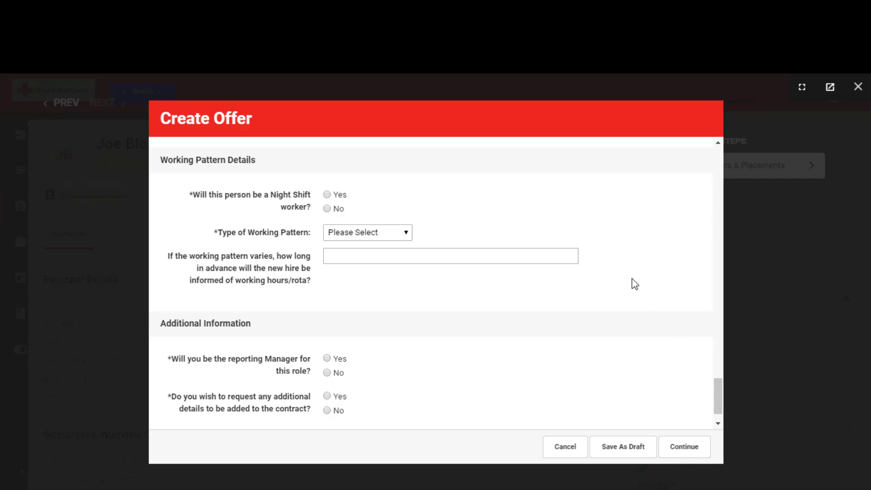
pyautogui.click(327, 208)
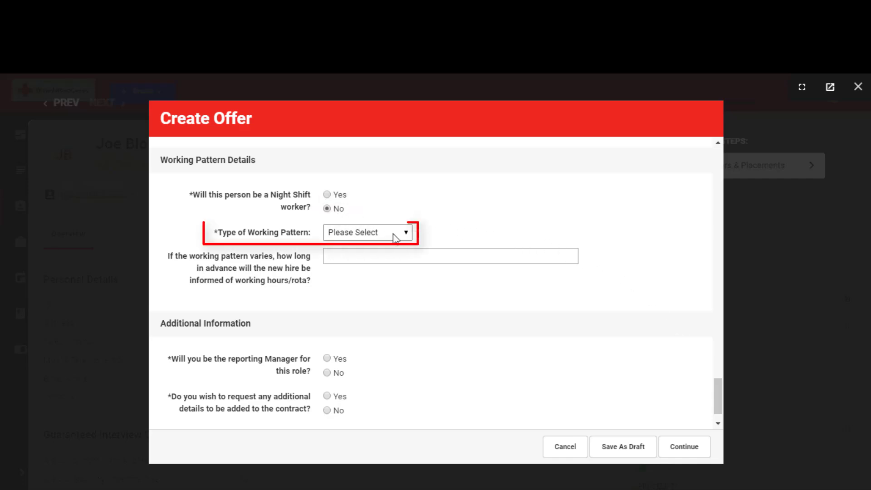
# Step: Set the type of working pattern to Regular and the working pattern to Monday to Friday: 7 hrs per day
pyautogui.click(393, 233)
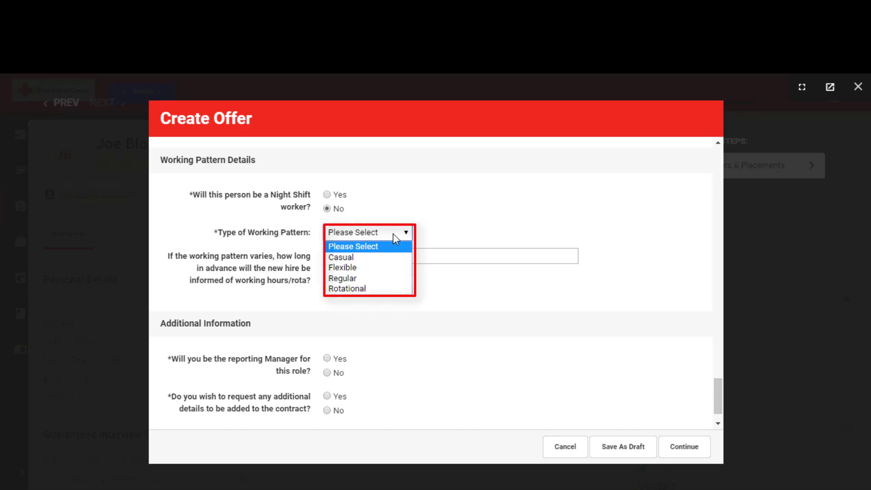
pyautogui.click(385, 277)
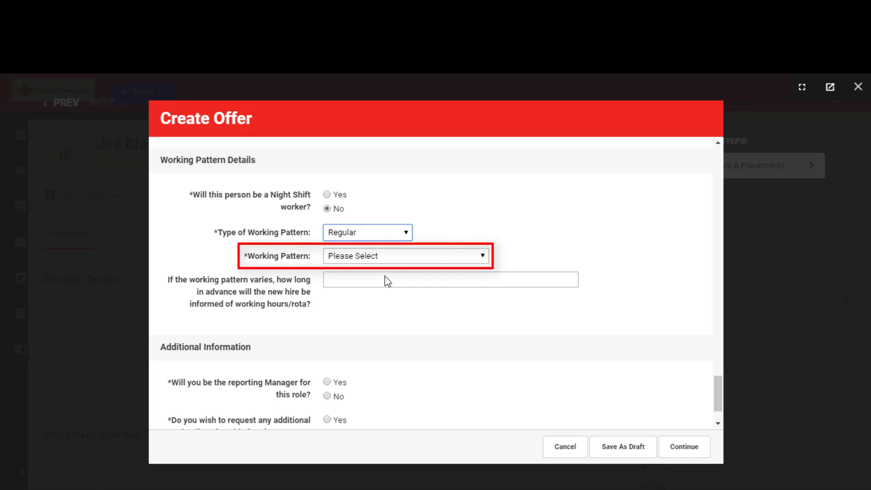
pyautogui.click(489, 260)
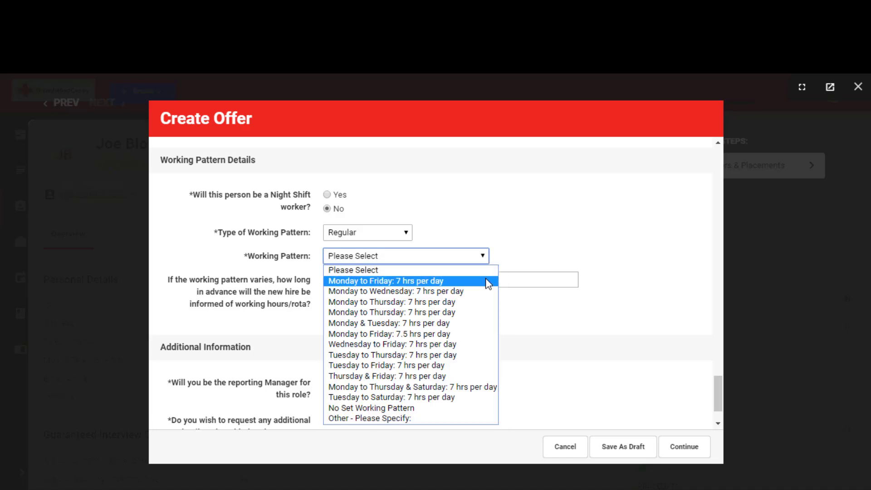
pyautogui.click(488, 281)
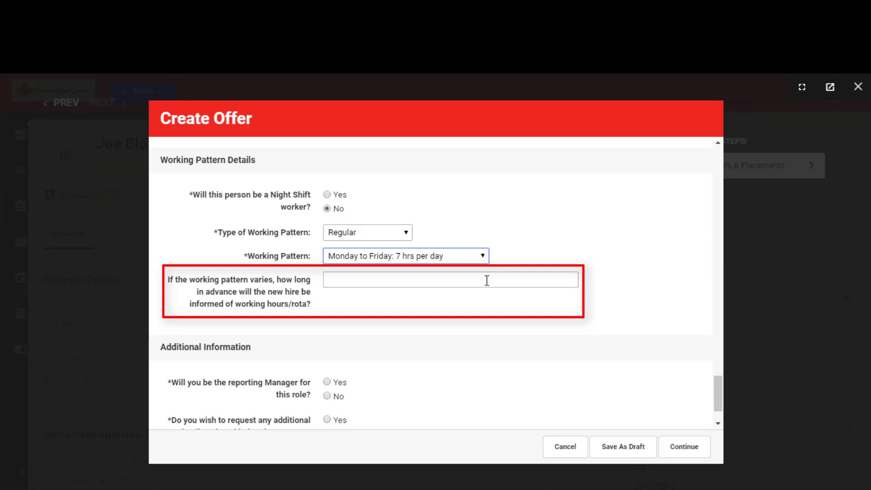
# Step: Answer Yes to being the role's reporting manager and No to requesting additional contract details
pyautogui.moveTo(717, 400); pyautogui.dragTo(717, 413)
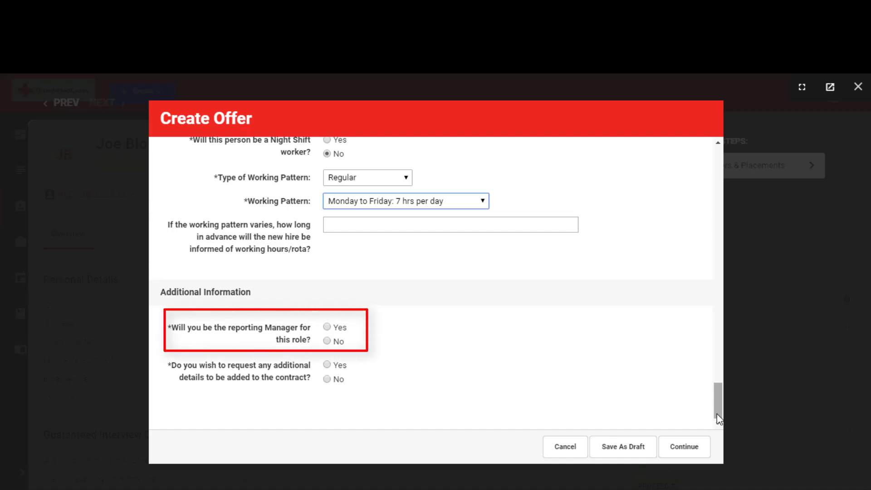
pyautogui.click(330, 343)
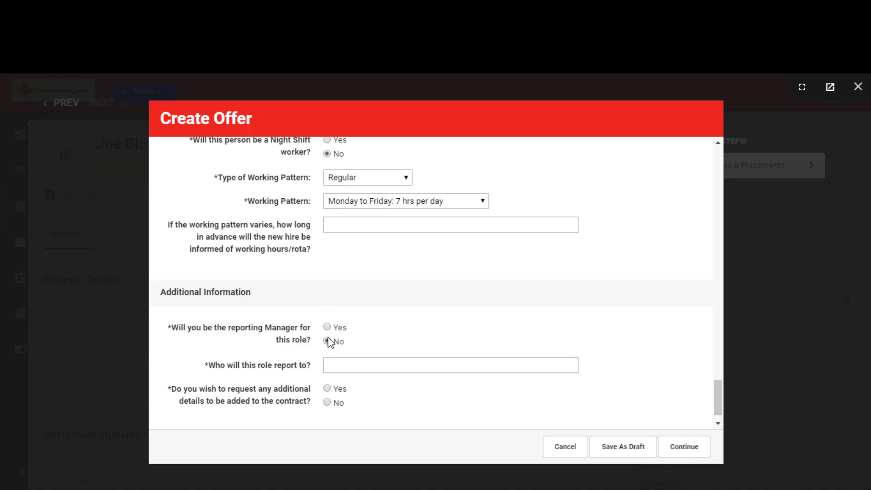
pyautogui.click(327, 327)
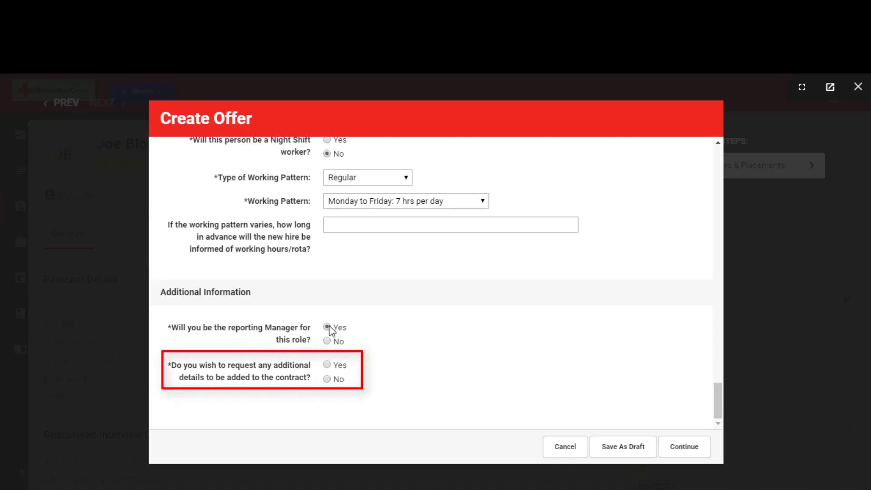
pyautogui.click(327, 365)
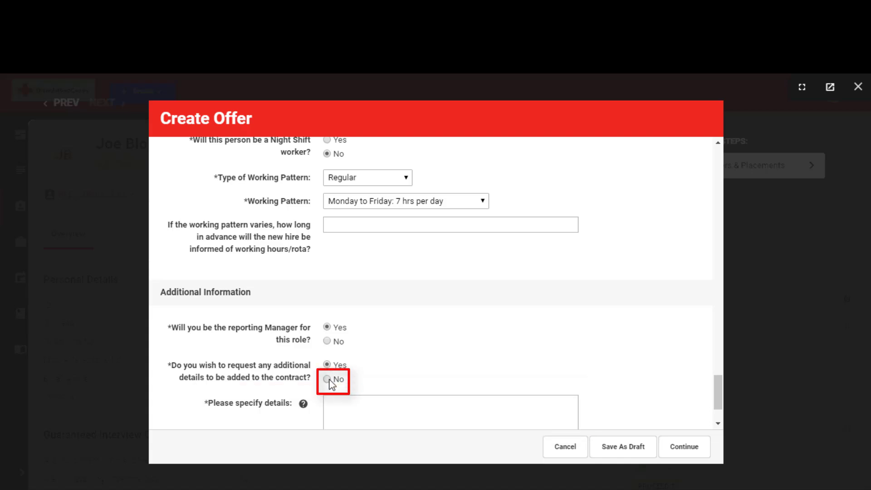
pyautogui.click(327, 379)
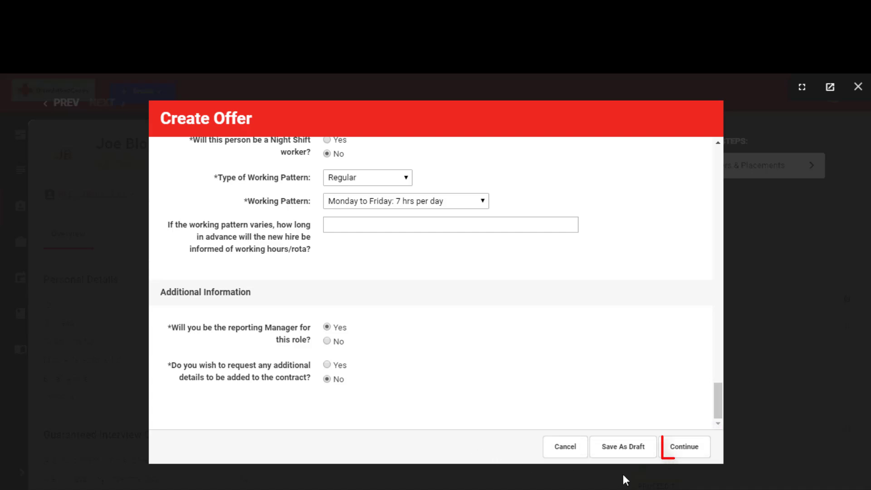
# Step: Send the completed offer to the Recruitment Team for authorisation and close the candidate record
pyautogui.click(683, 449)
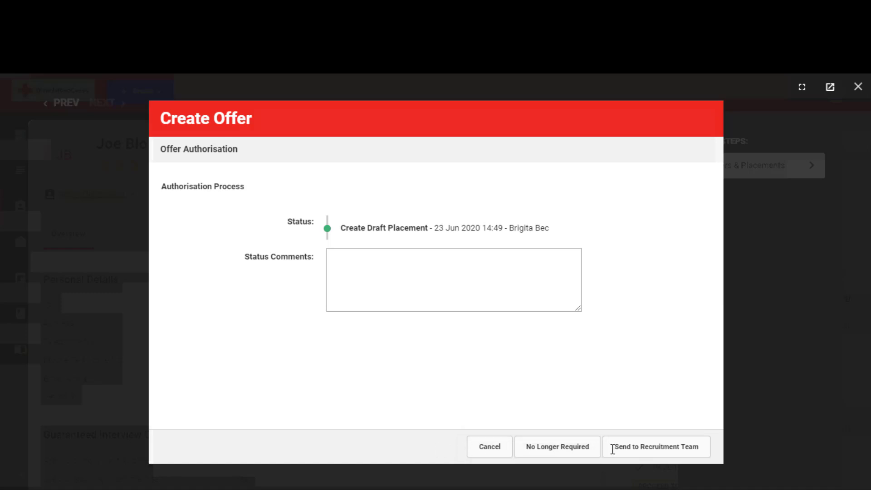
pyautogui.click(649, 450)
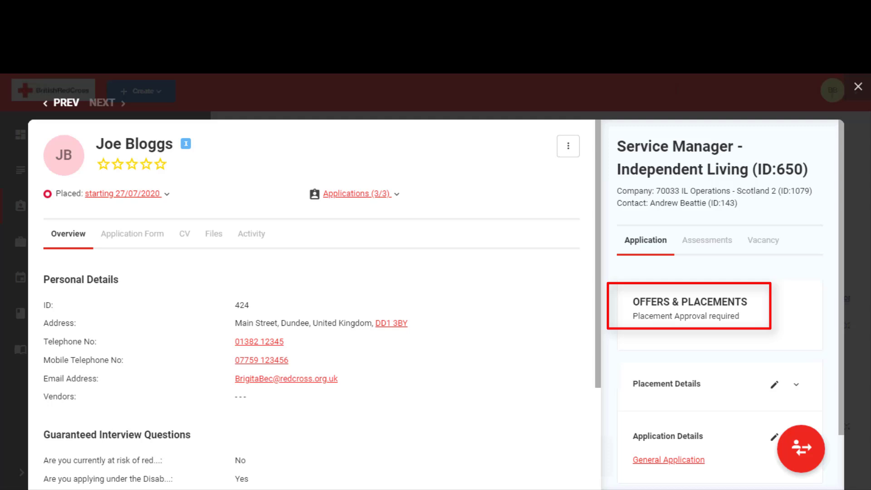
pyautogui.click(858, 88)
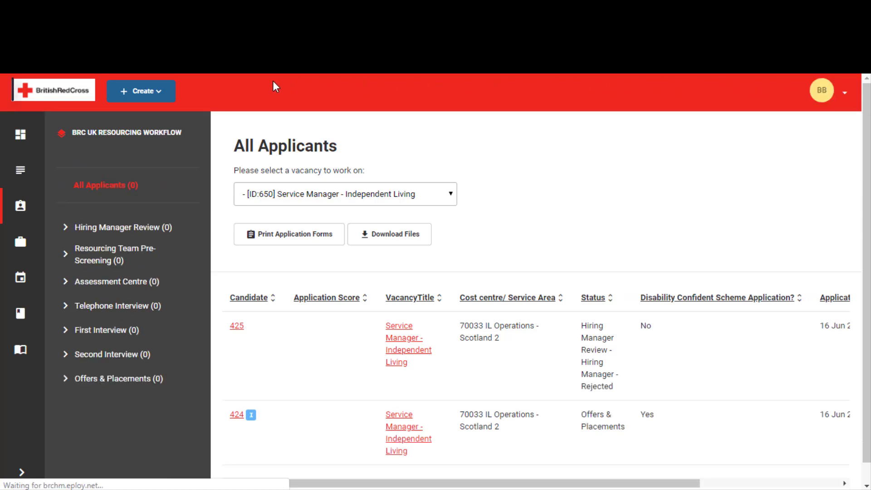
# Step: From the dashboard's candidate onboarding status, list the placements with the status Placement Approval required
pyautogui.click(74, 93)
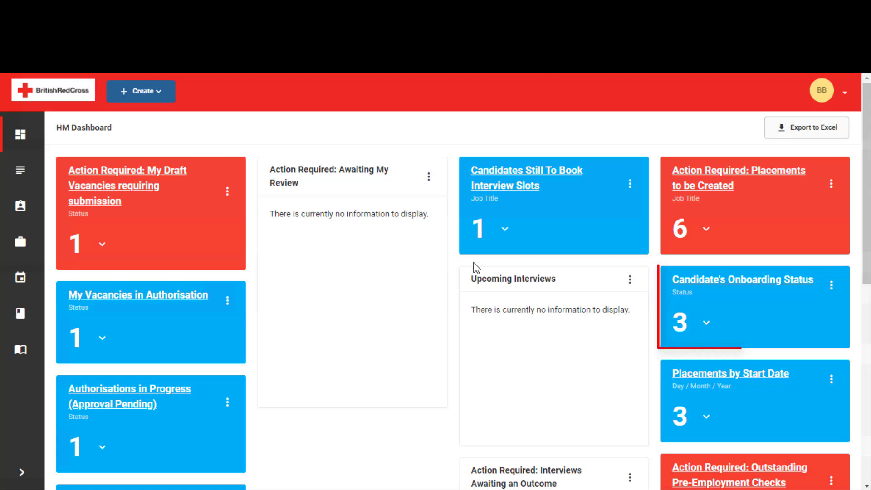
pyautogui.click(707, 322)
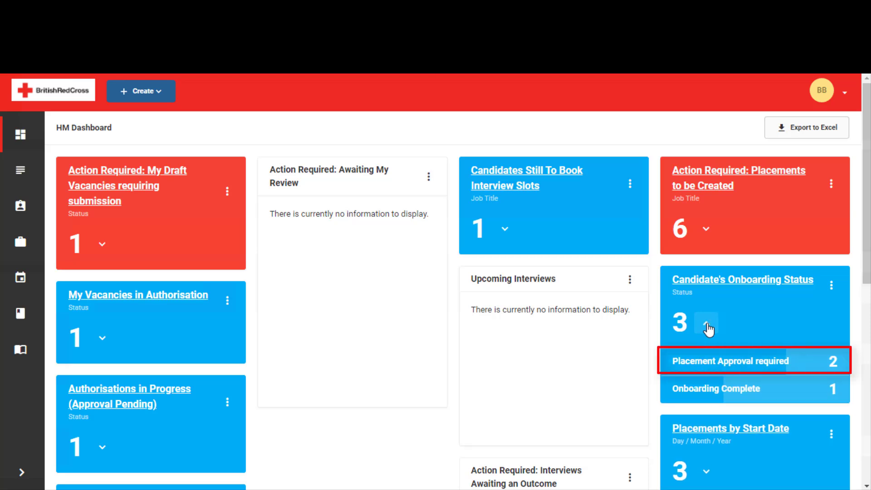
pyautogui.click(710, 361)
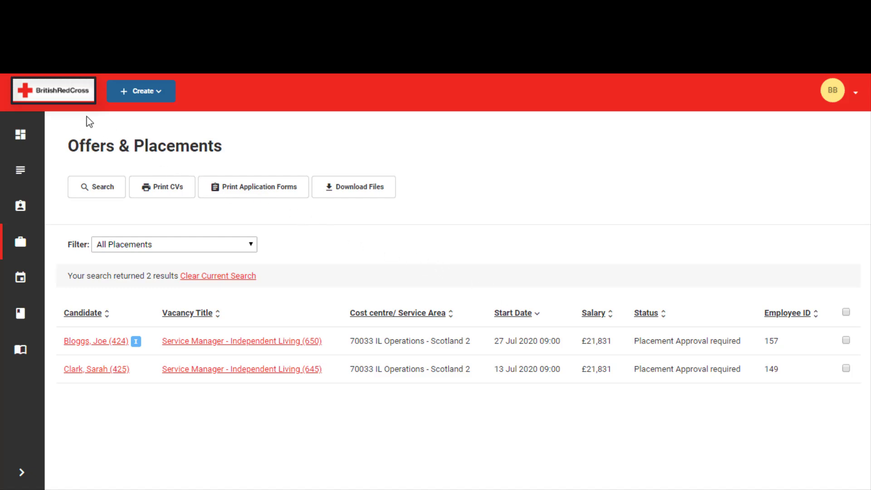
# Step: Return to the dashboard, view the breakdown of candidates' onboarding status again, and reload the dashboard
pyautogui.click(64, 94)
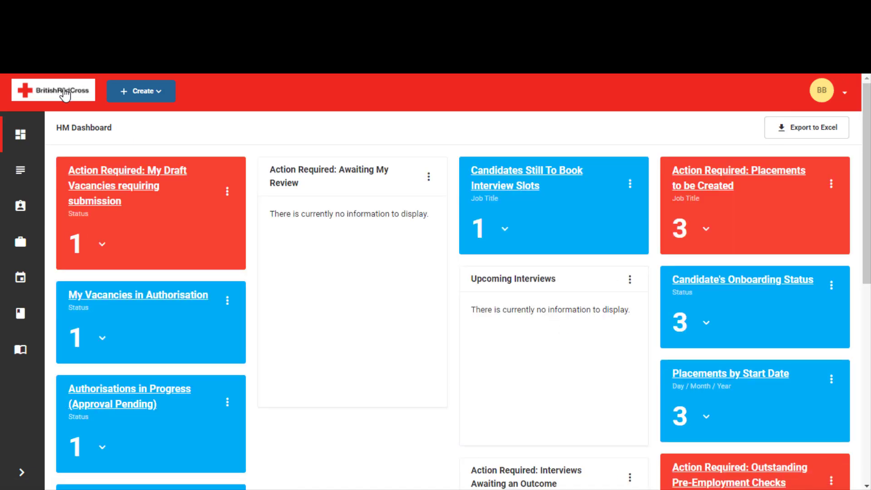
pyautogui.click(705, 322)
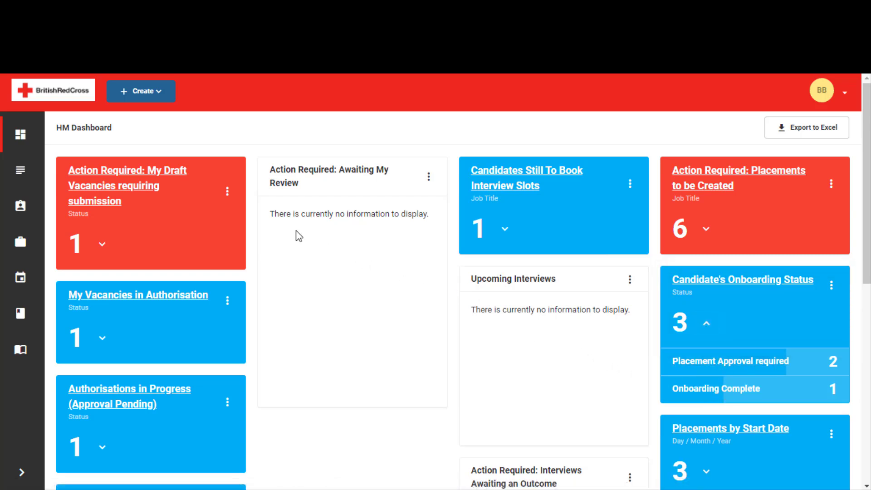
pyautogui.click(58, 97)
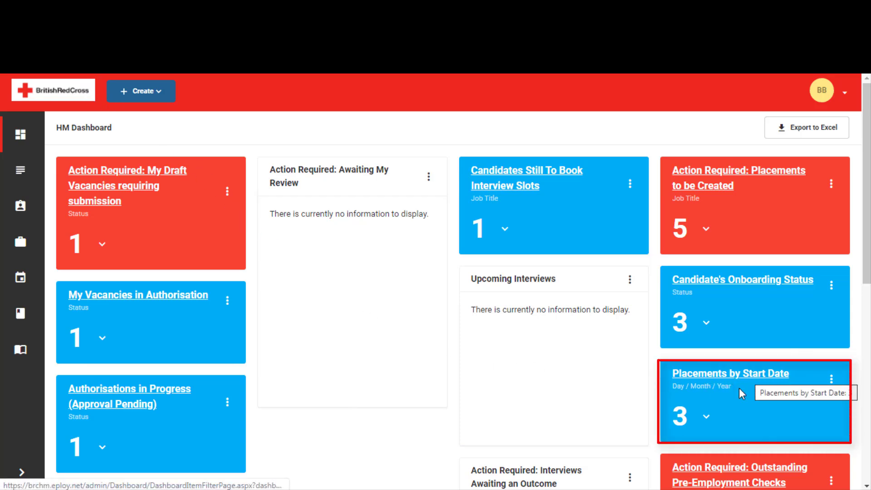
# Step: From the dashboard's Placements by Start Date, list the placements starting on 27 Jul 2020
pyautogui.click(706, 420)
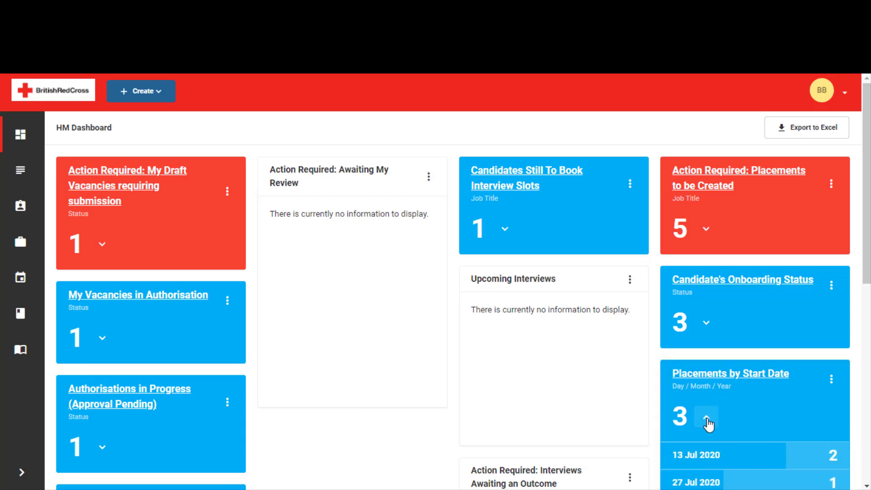
pyautogui.scroll(-1, 708, 422)
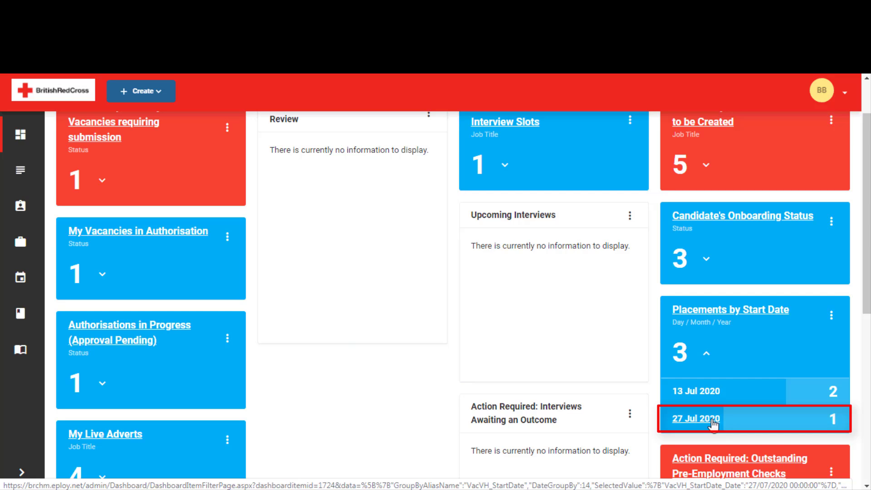
pyautogui.click(713, 424)
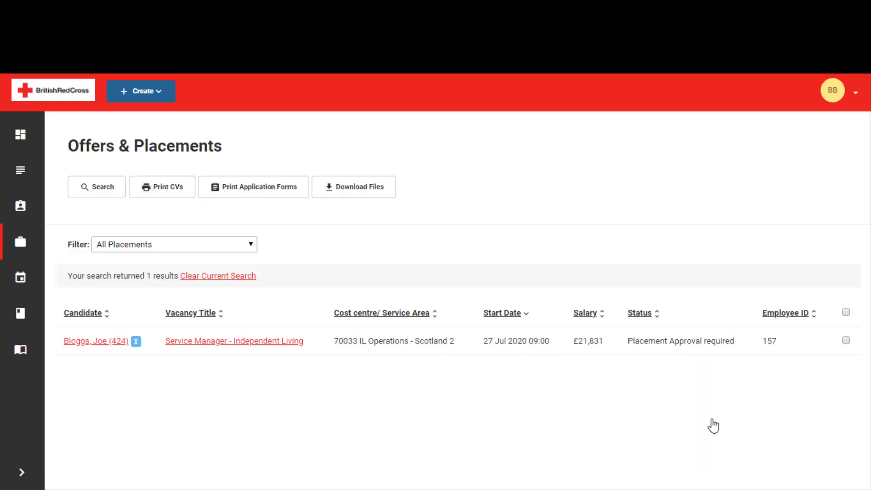